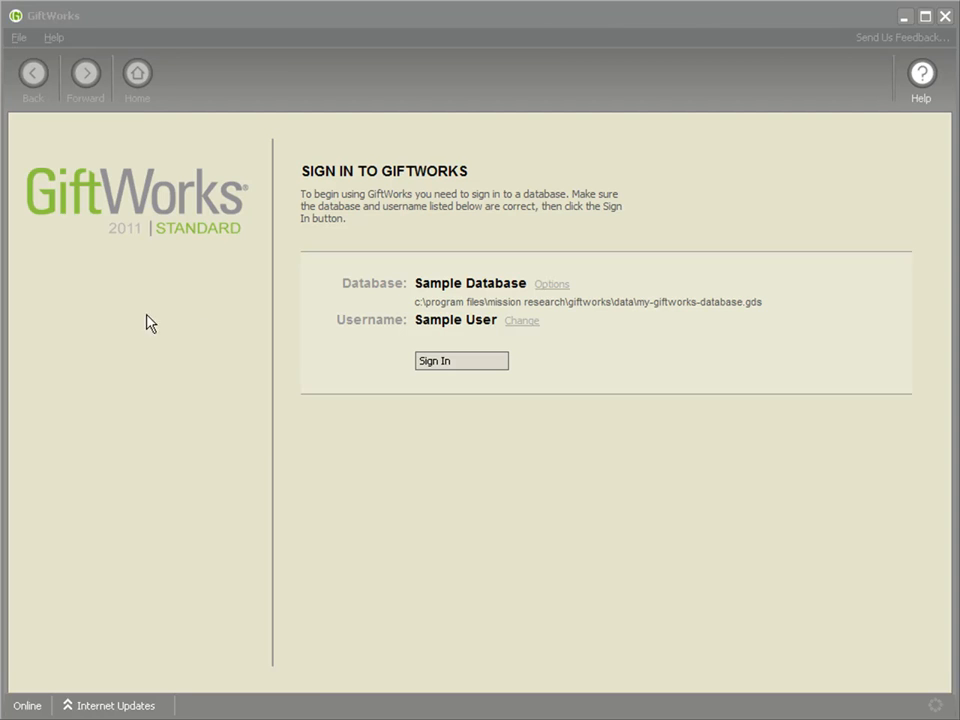
Sign in to the Sample Database and run the Donor Growth donor report for All Donors over the Last 12 Months.
{"action": "left_click", "coordinate": [447, 364]}
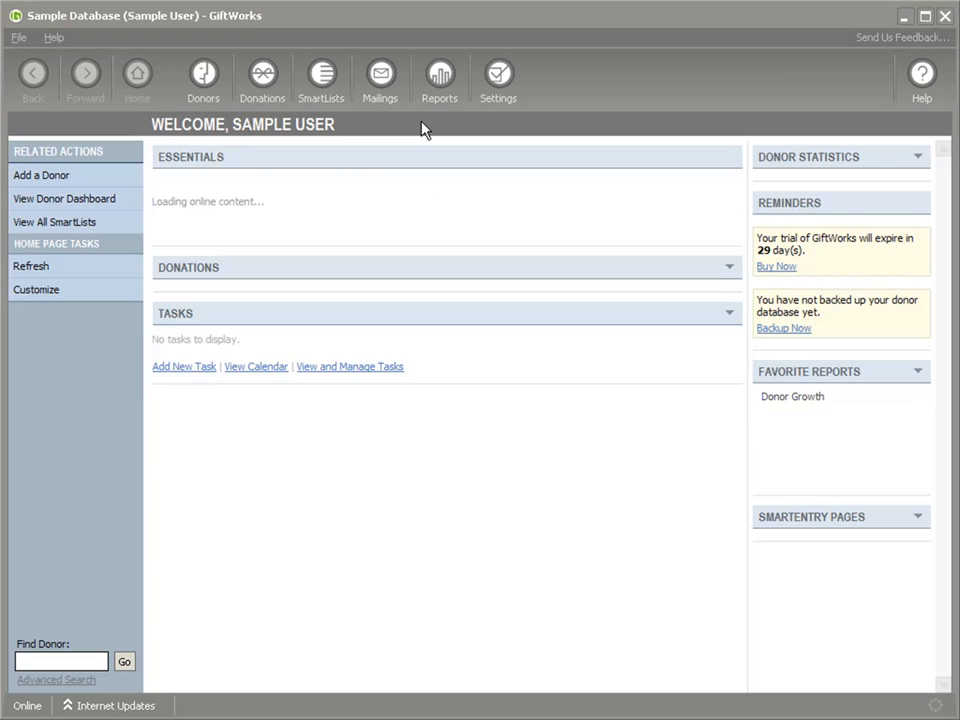
{"action": "left_click", "coordinate": [436, 82]}
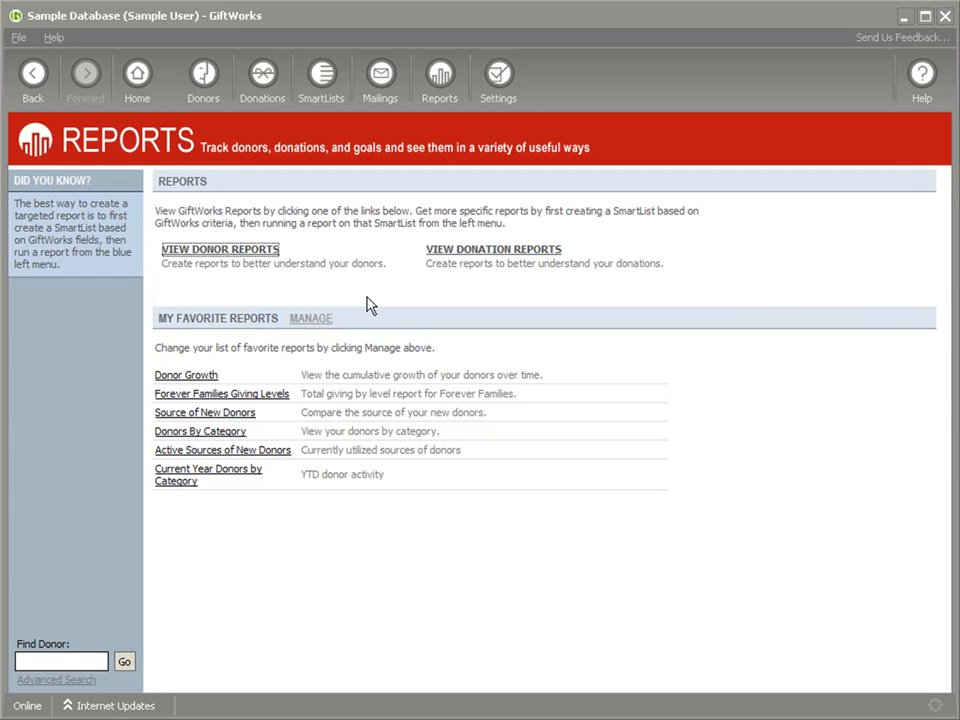
{"action": "left_click", "coordinate": [208, 252]}
{"action": "left_click", "coordinate": [232, 357]}
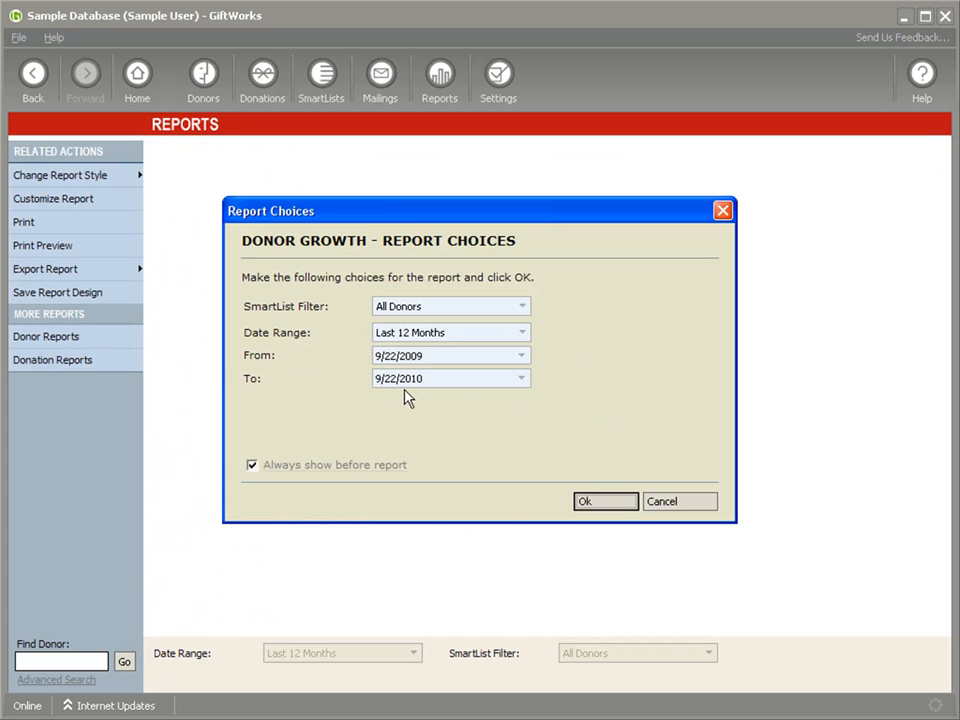
{"action": "left_click", "coordinate": [602, 503]}
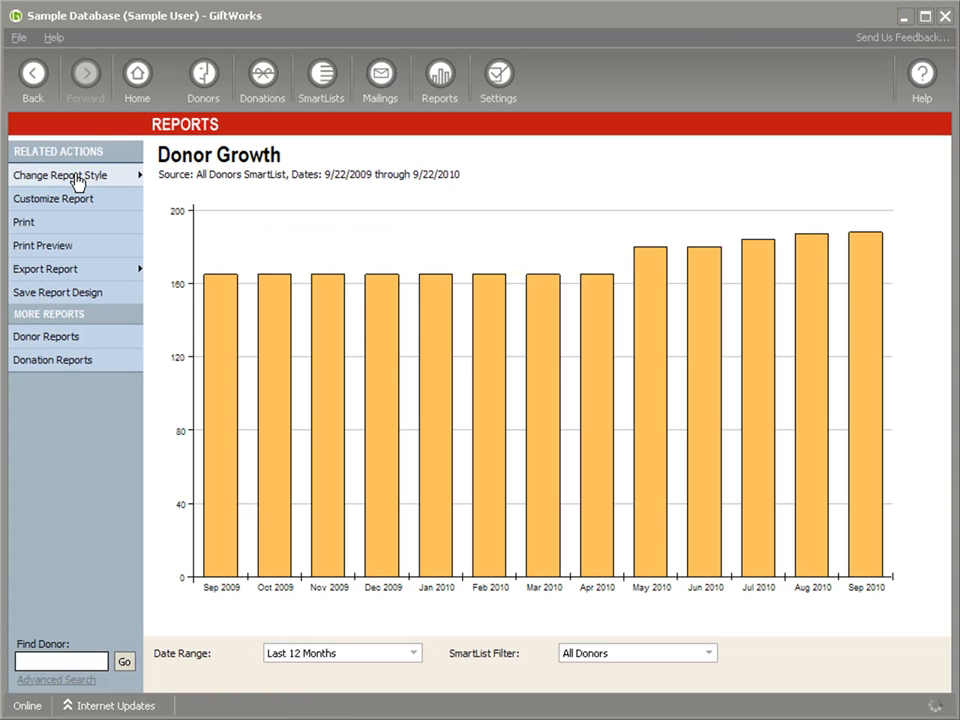
Change the Donor Growth report style to a line chart and review its column customization options.
{"action": "left_click", "coordinate": [78, 178]}
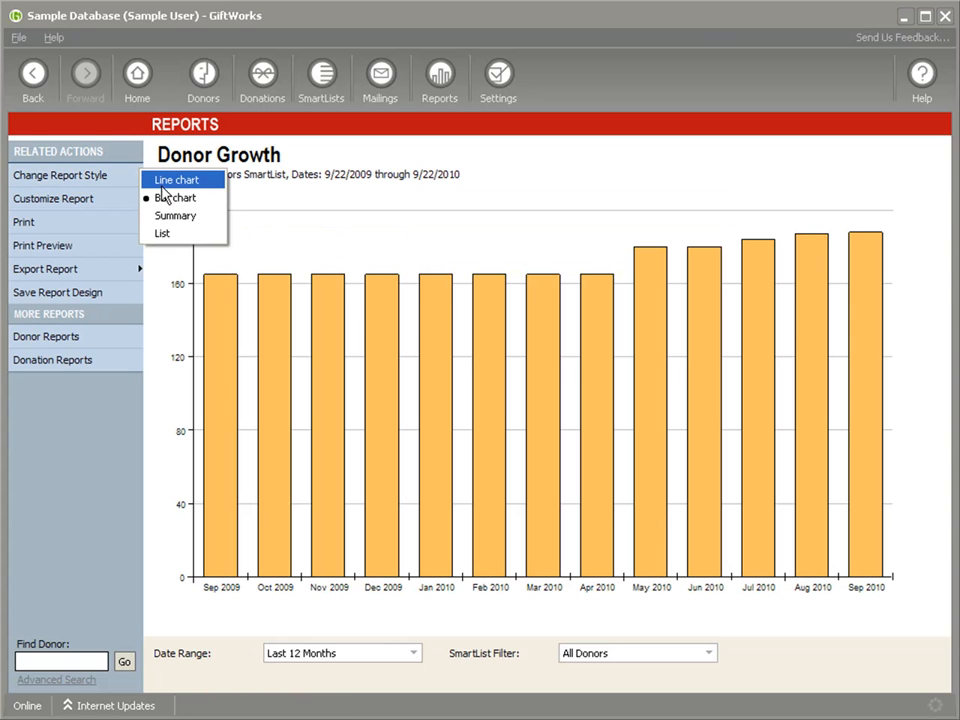
{"action": "left_click", "coordinate": [165, 181]}
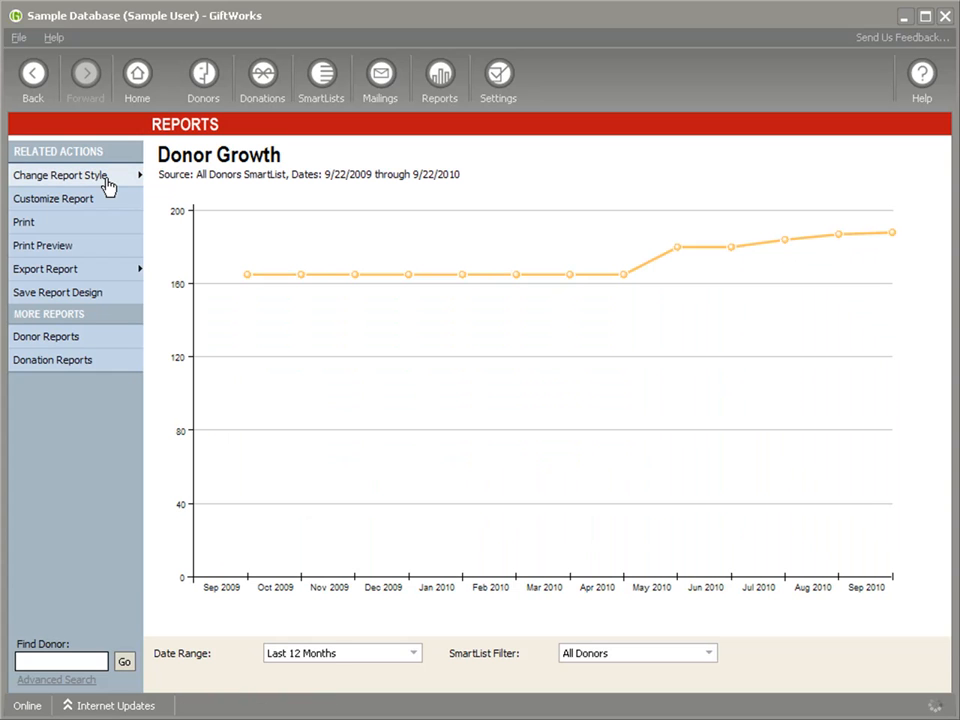
{"action": "left_click", "coordinate": [90, 202]}
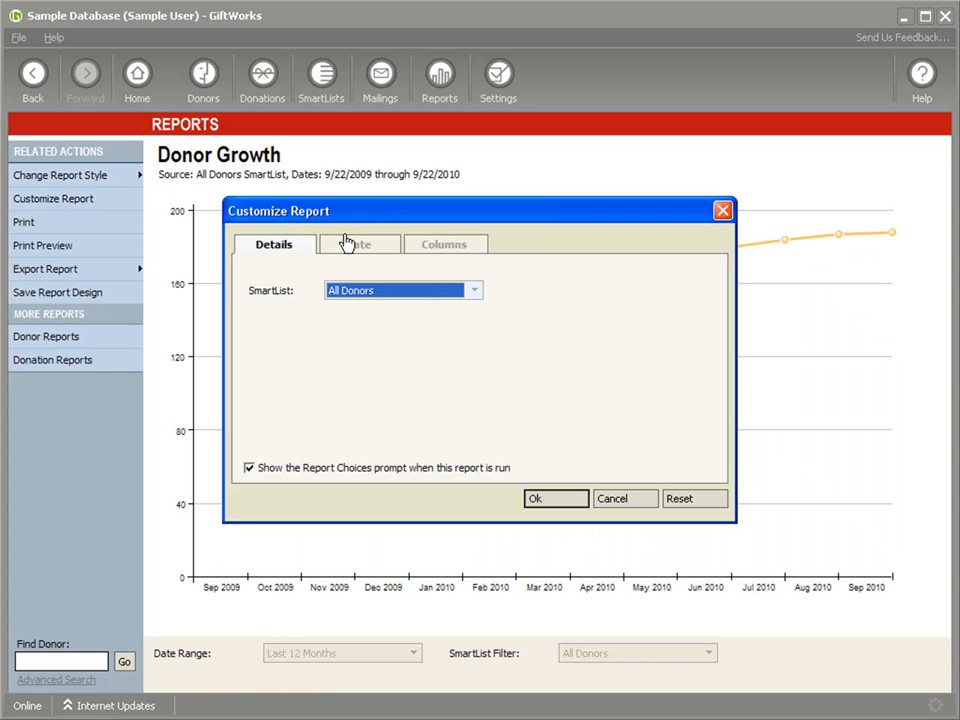
{"action": "left_click", "coordinate": [433, 248]}
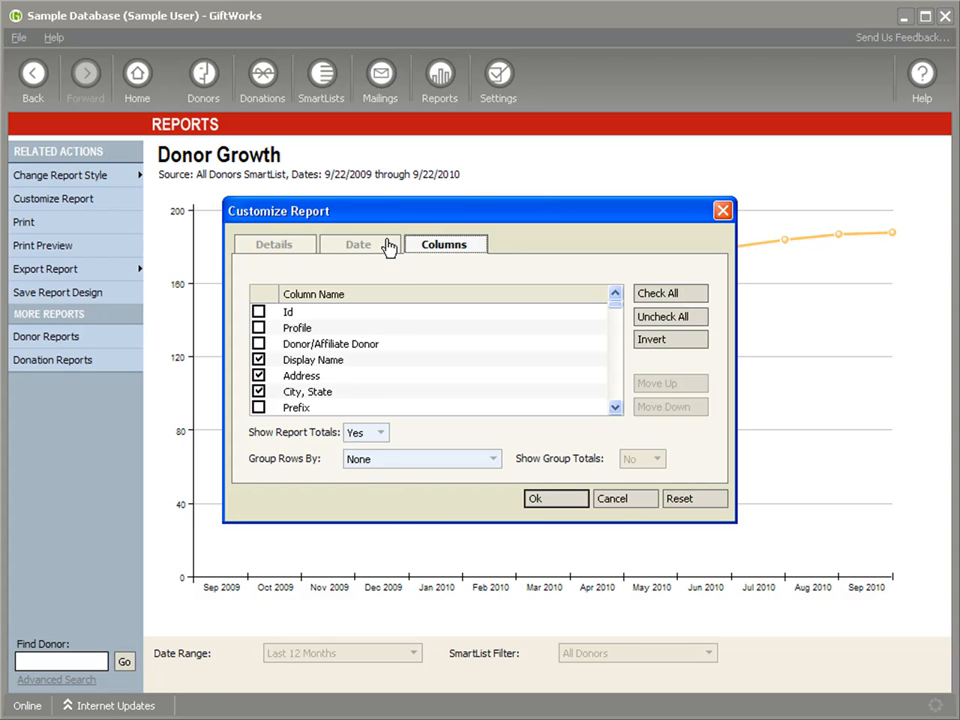
{"action": "left_click", "coordinate": [535, 499]}
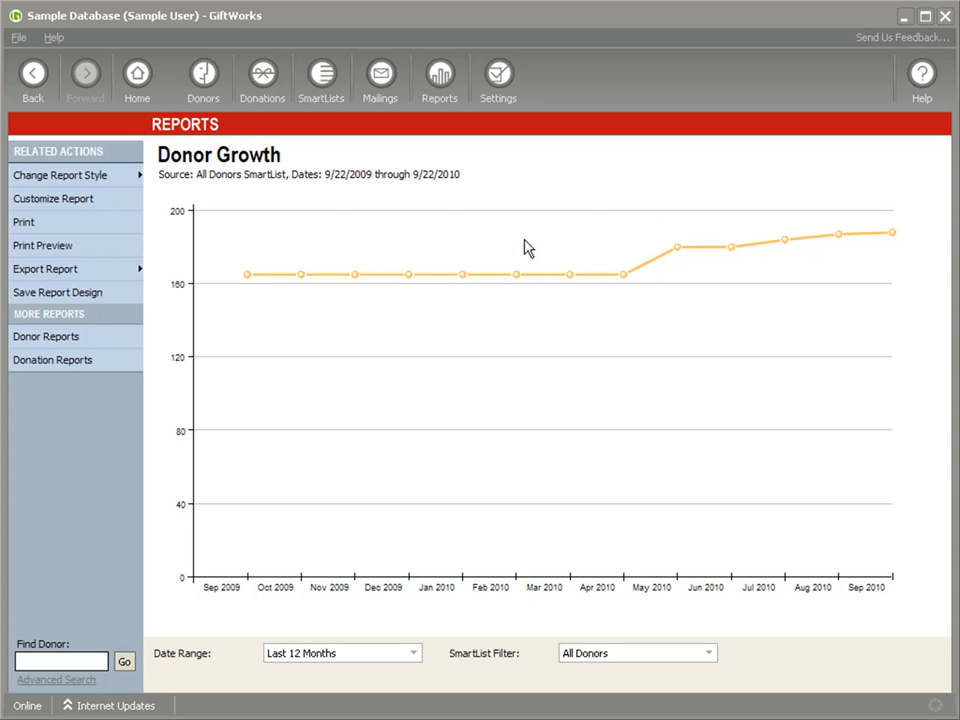
Save the report design to the favorite reports under the name "Donor Growth - line chart".
{"action": "left_click", "coordinate": [50, 303]}
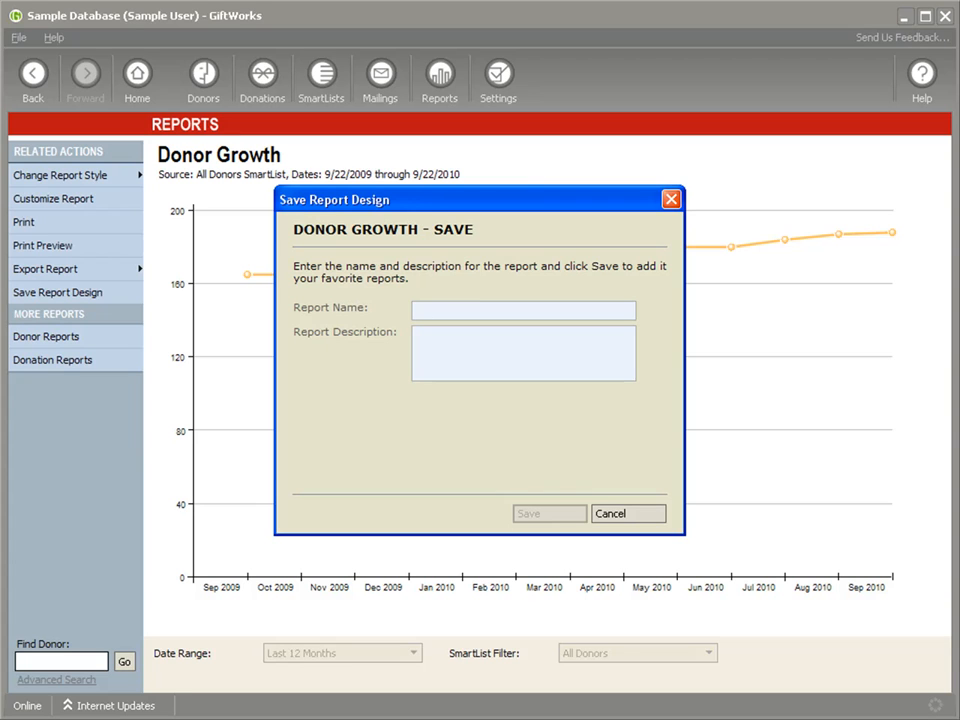
{"action": "left_click", "coordinate": [465, 305]}
{"action": "type", "text": "Donor Growth"}
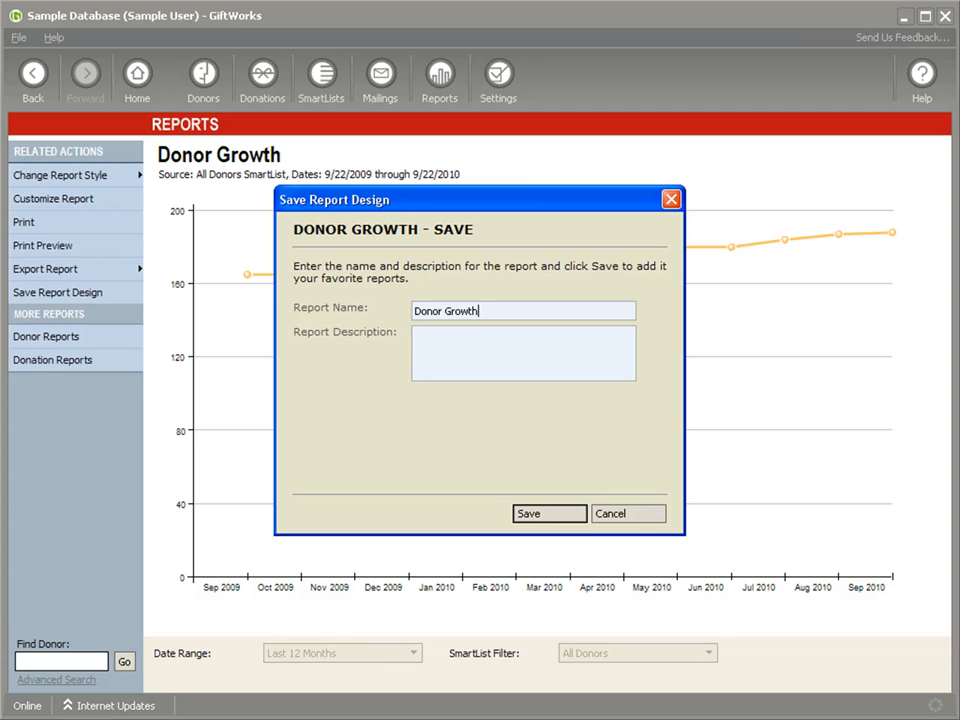
{"action": "type", "text": " - line chart"}
{"action": "left_click", "coordinate": [527, 514]}
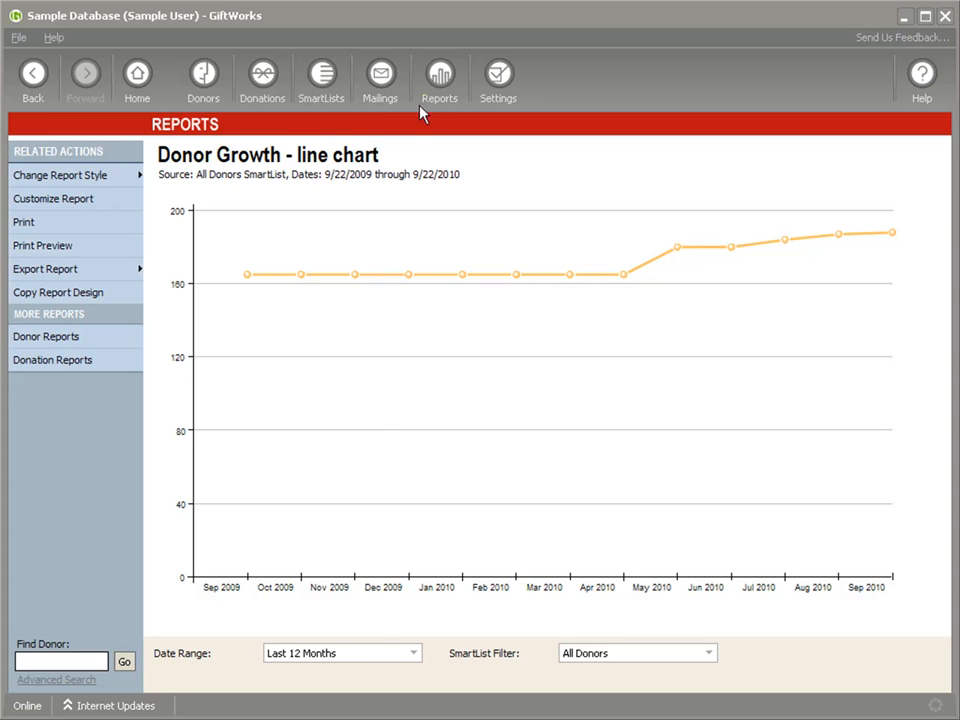
Return to the reports overview and run the saved "Donor Growth - line chart" favorite with its default choices.
{"action": "left_click", "coordinate": [440, 82]}
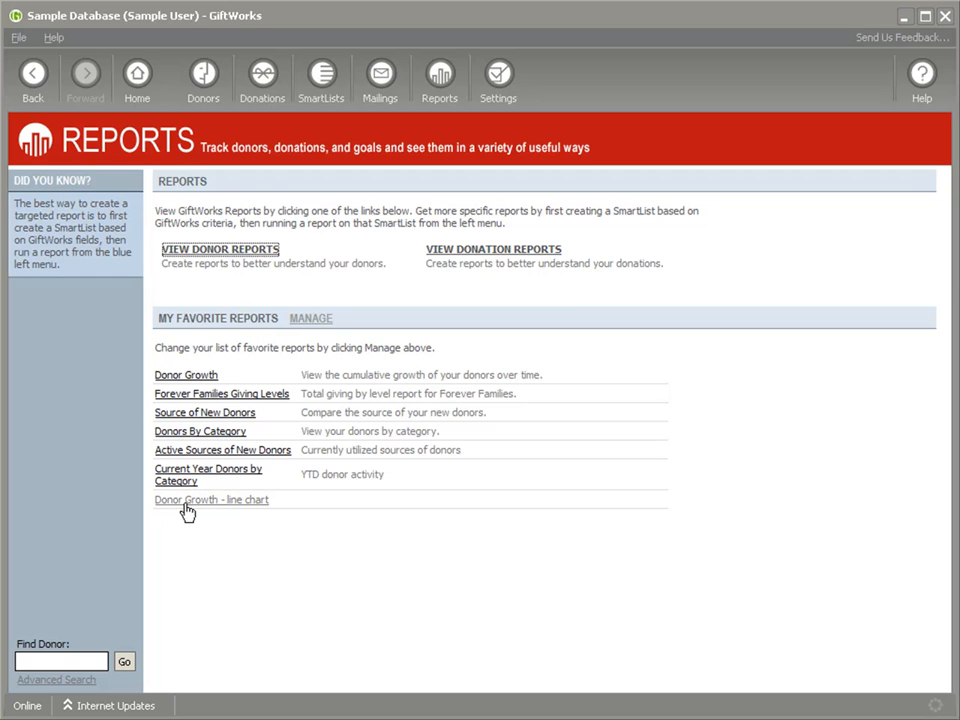
{"action": "left_click", "coordinate": [253, 505]}
{"action": "left_click", "coordinate": [604, 502]}
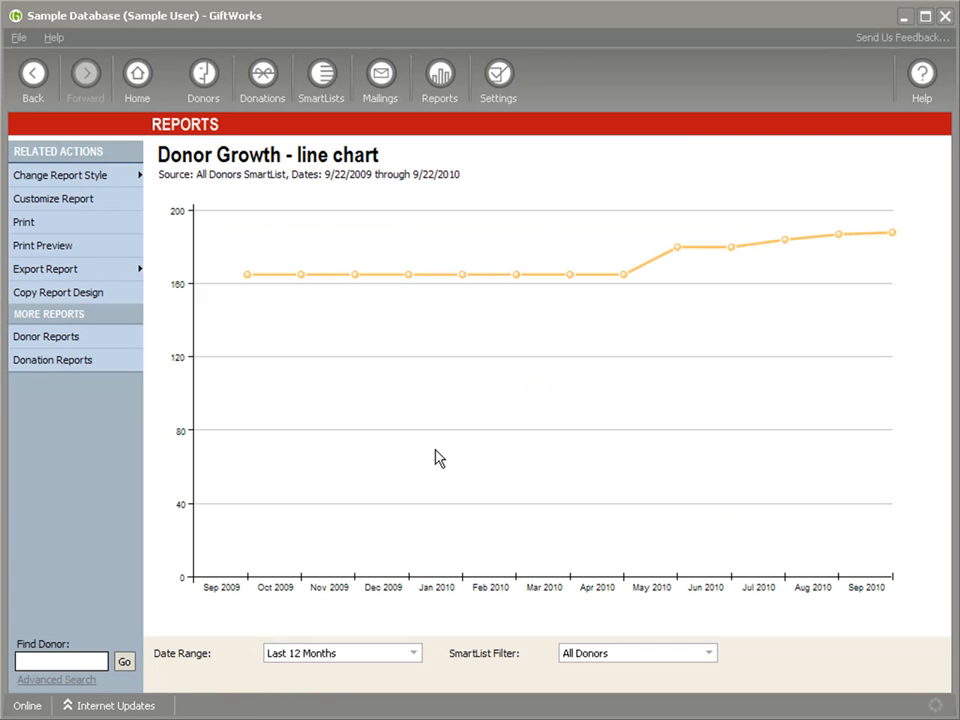
Run the standard Donor Growth report from the donor reports with its default choices and change its style to List.
{"action": "left_click", "coordinate": [441, 78]}
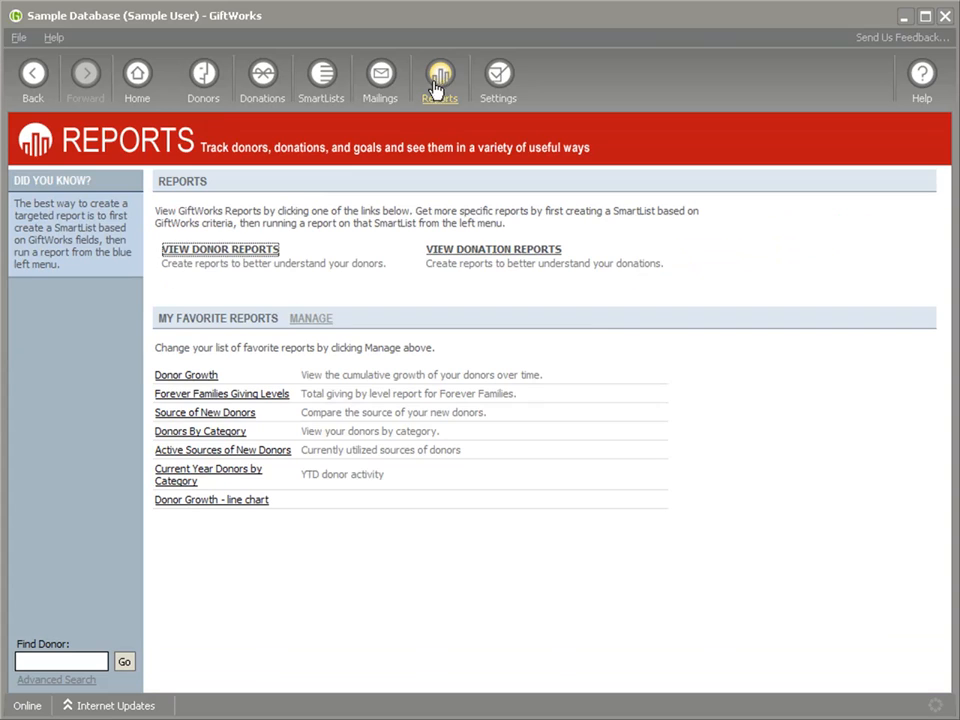
{"action": "left_click", "coordinate": [222, 250]}
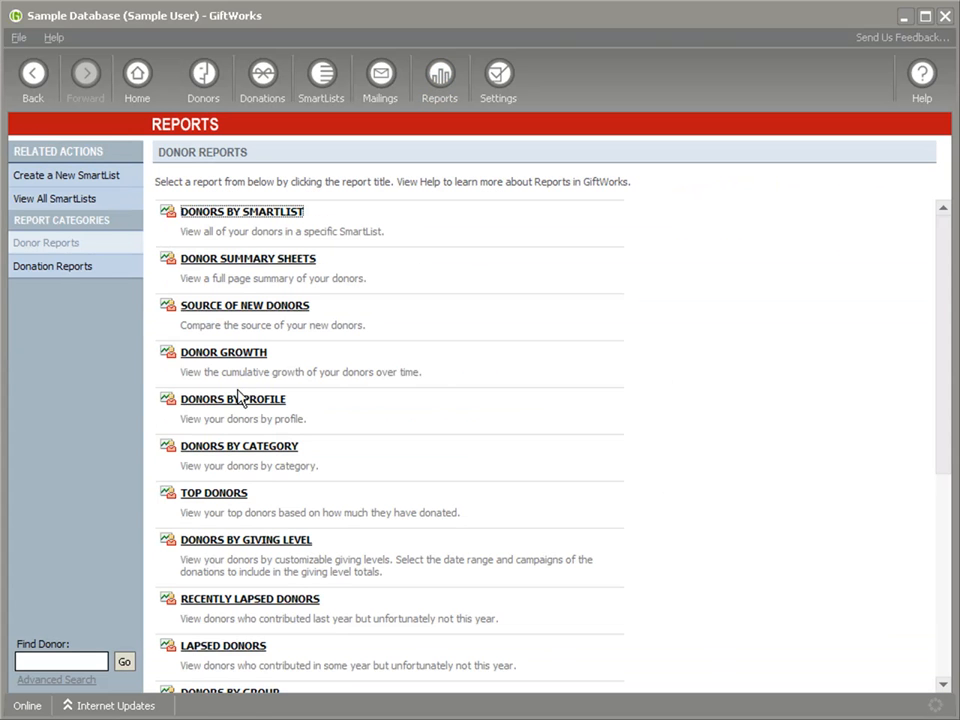
{"action": "left_click", "coordinate": [221, 356]}
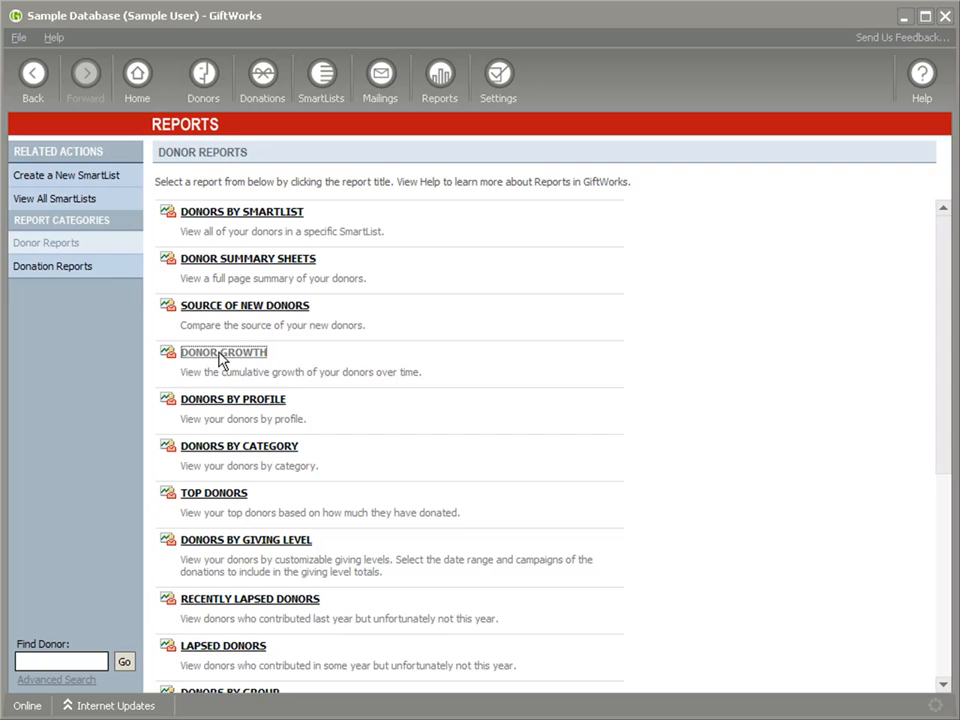
{"action": "left_click", "coordinate": [605, 503]}
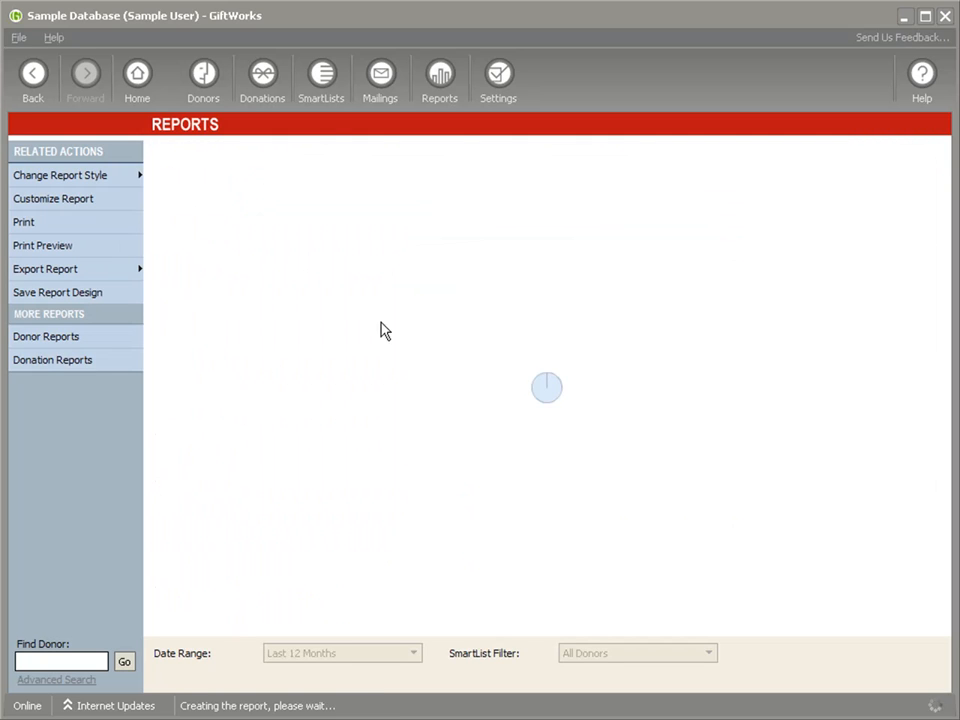
{"action": "left_click", "coordinate": [106, 178]}
{"action": "left_click", "coordinate": [185, 234]}
Customize the Donor Growth list report by removing the Address and City, State columns.
{"action": "left_click", "coordinate": [75, 199]}
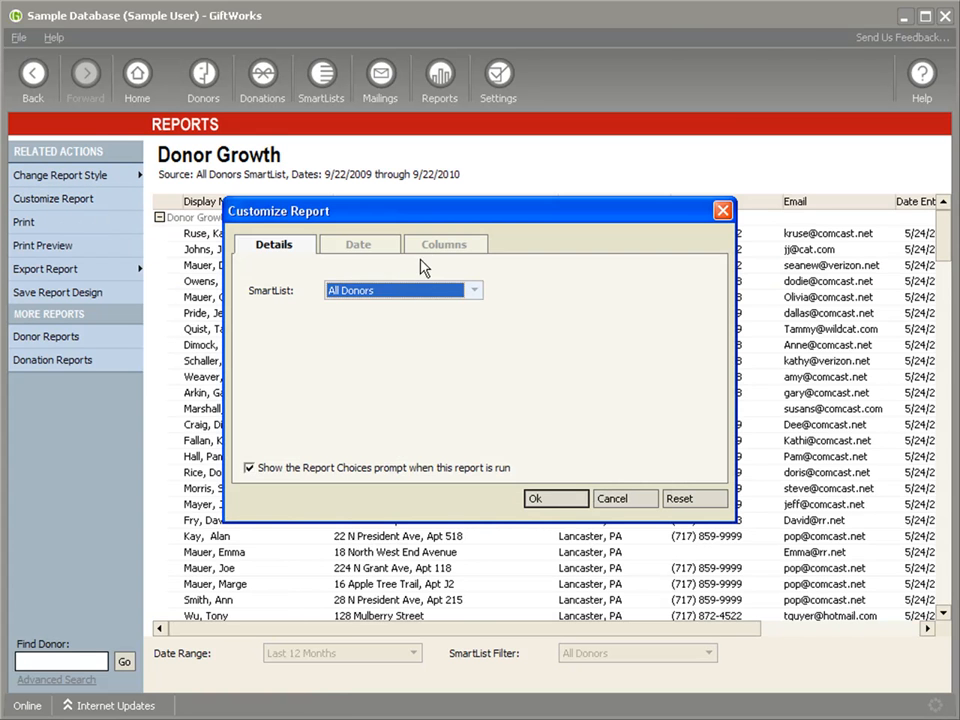
{"action": "left_click", "coordinate": [439, 243]}
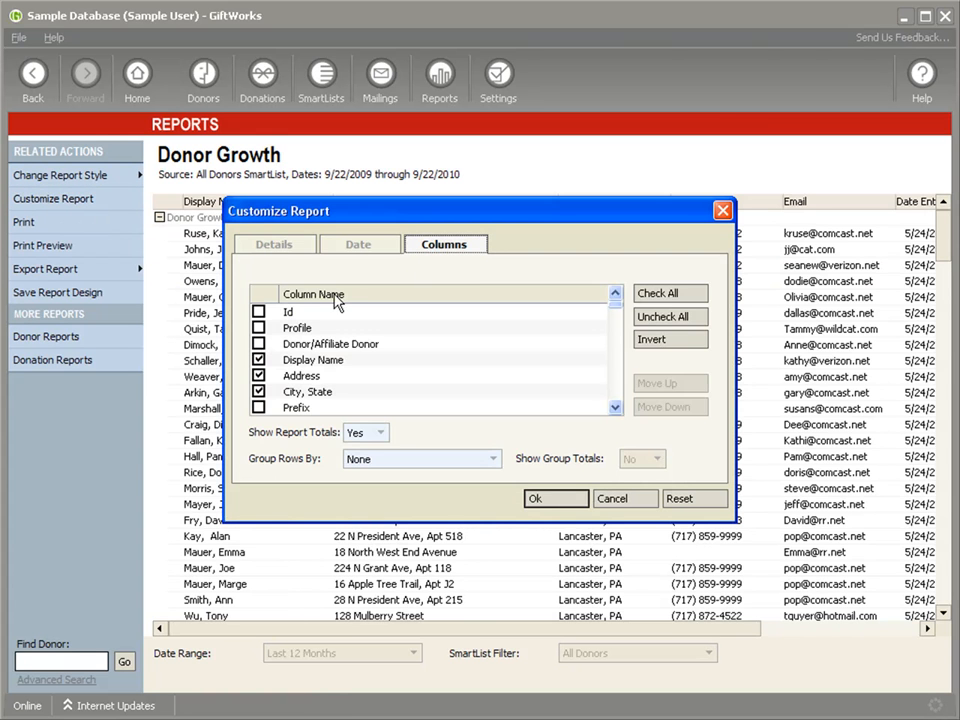
{"action": "left_click", "coordinate": [258, 378]}
{"action": "left_click", "coordinate": [260, 392]}
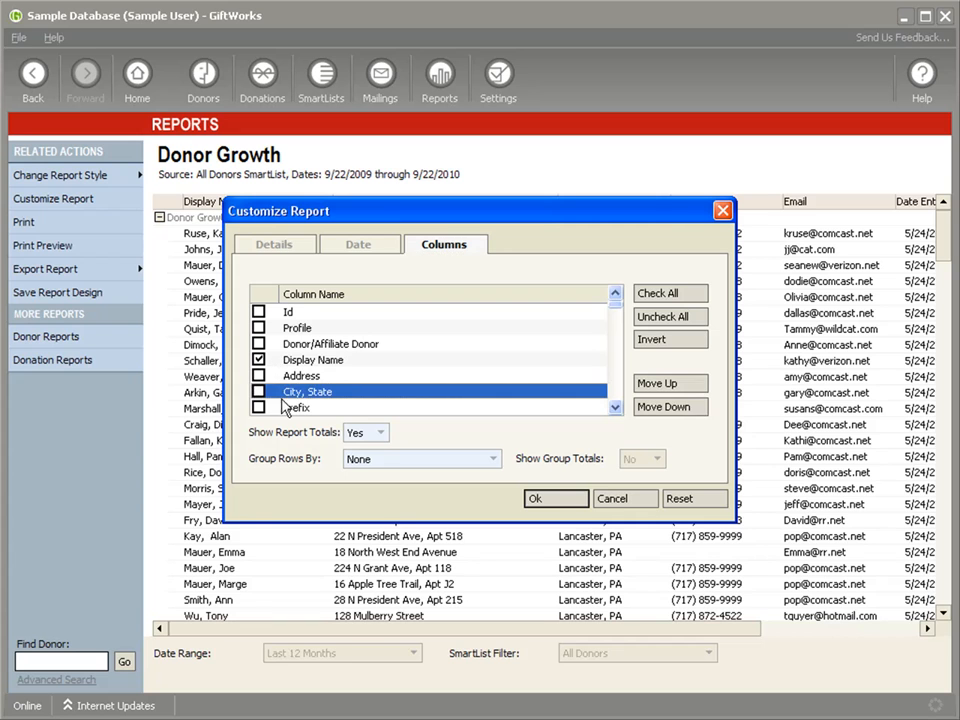
{"action": "left_click", "coordinate": [575, 500]}
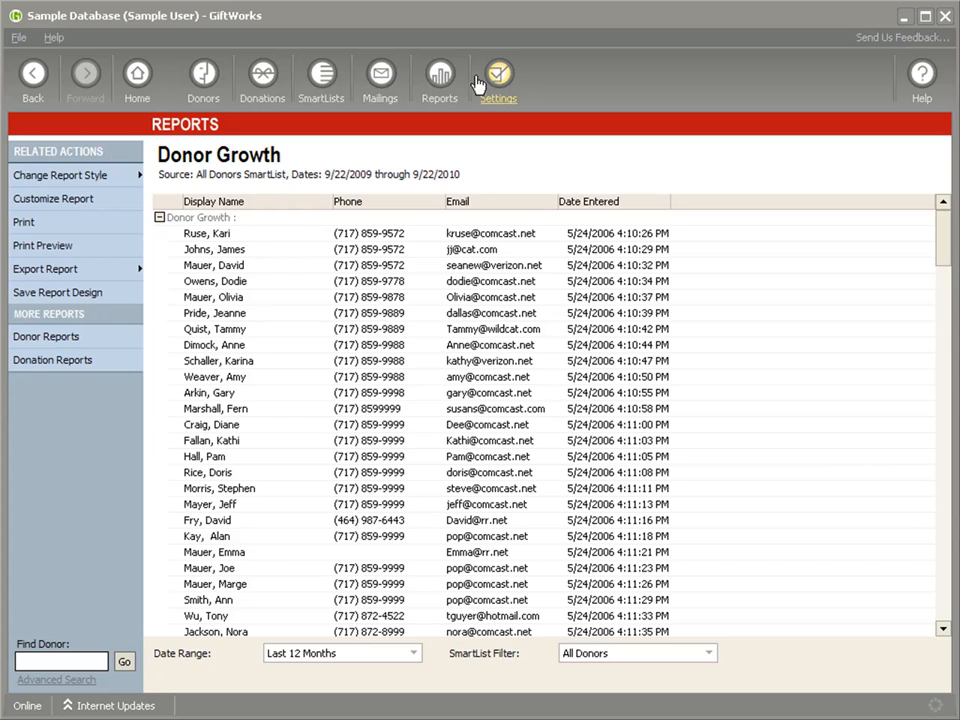
Leave the report for Mailings, then run the standard Donor Growth donor report again to check its retained layout.
{"action": "left_click", "coordinate": [381, 76]}
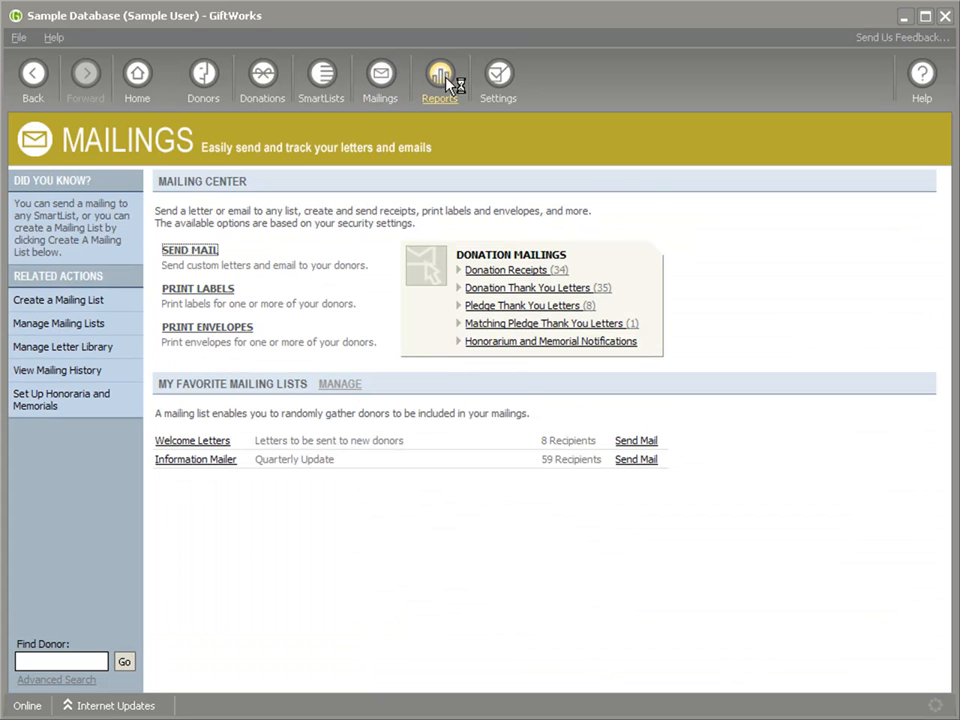
{"action": "left_click", "coordinate": [445, 80]}
{"action": "left_click", "coordinate": [210, 248]}
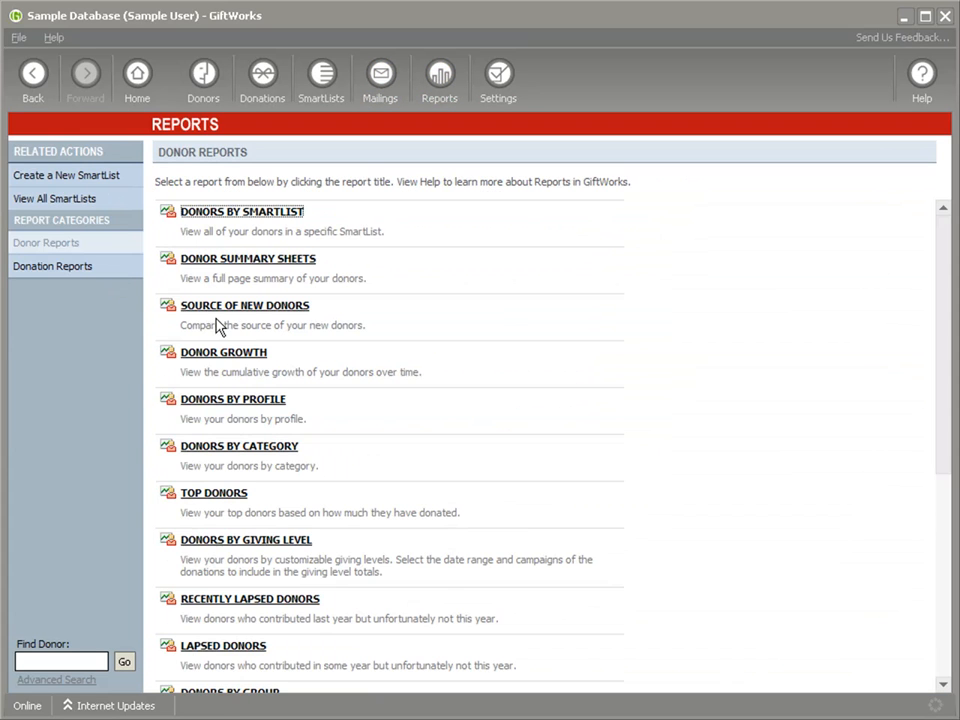
{"action": "left_click", "coordinate": [222, 355]}
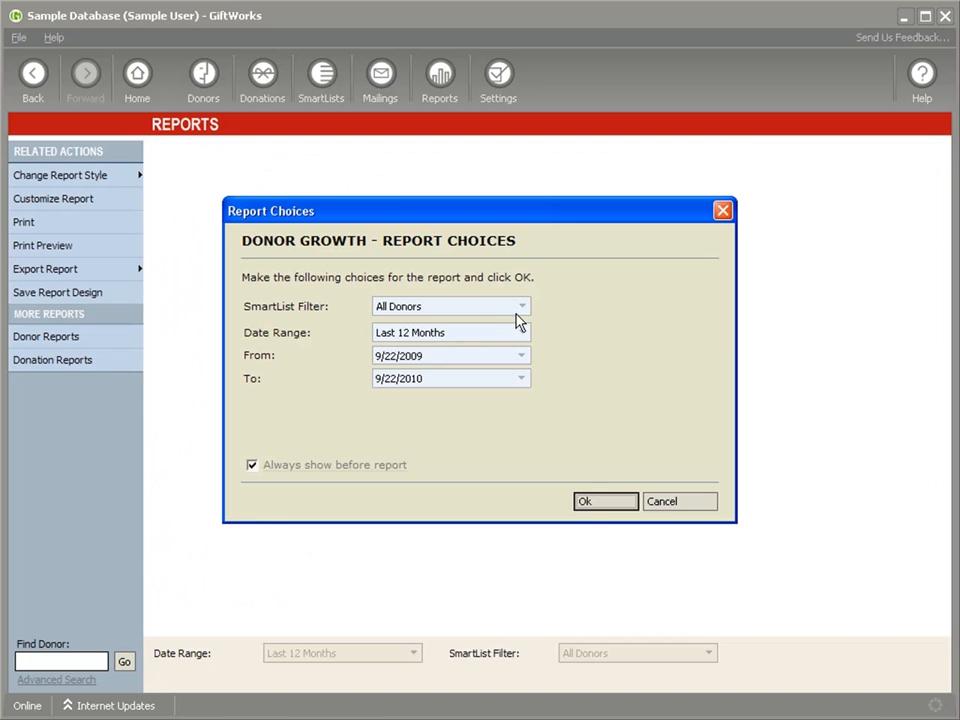
{"action": "left_click", "coordinate": [598, 503]}
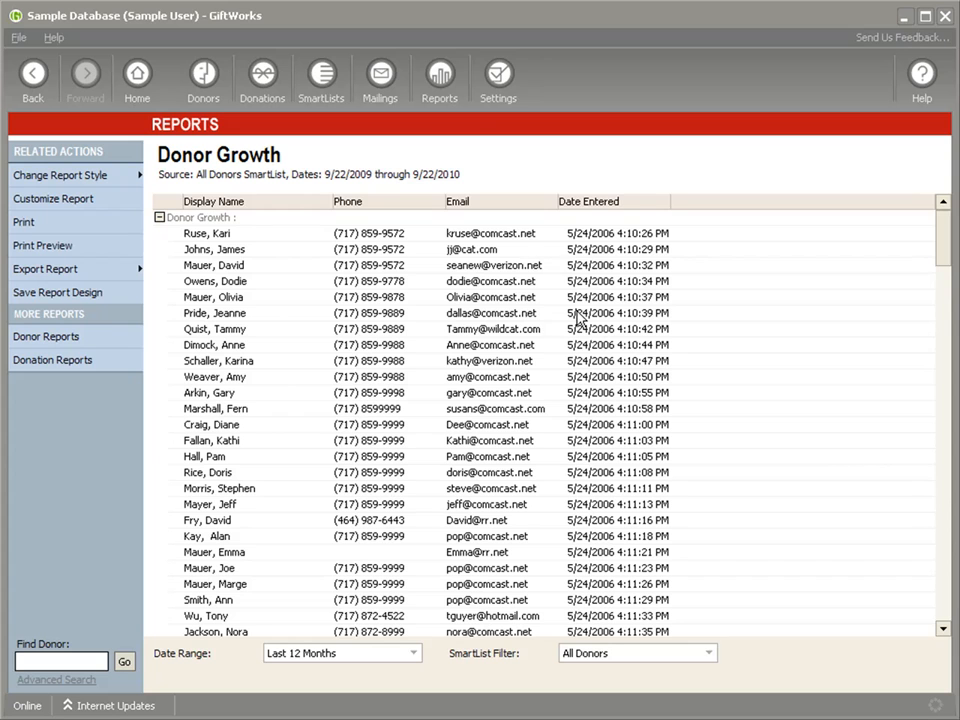
Run the "Donor Growth - line chart" favorite to compare the saved design with the standard report.
{"action": "left_click", "coordinate": [443, 80]}
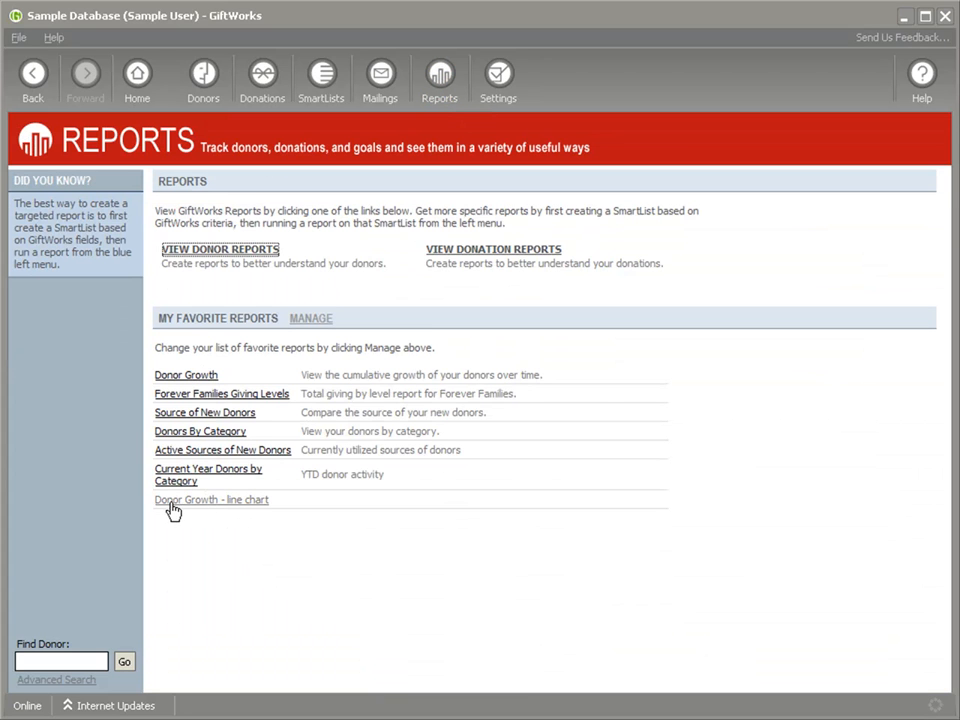
{"action": "left_click", "coordinate": [208, 502]}
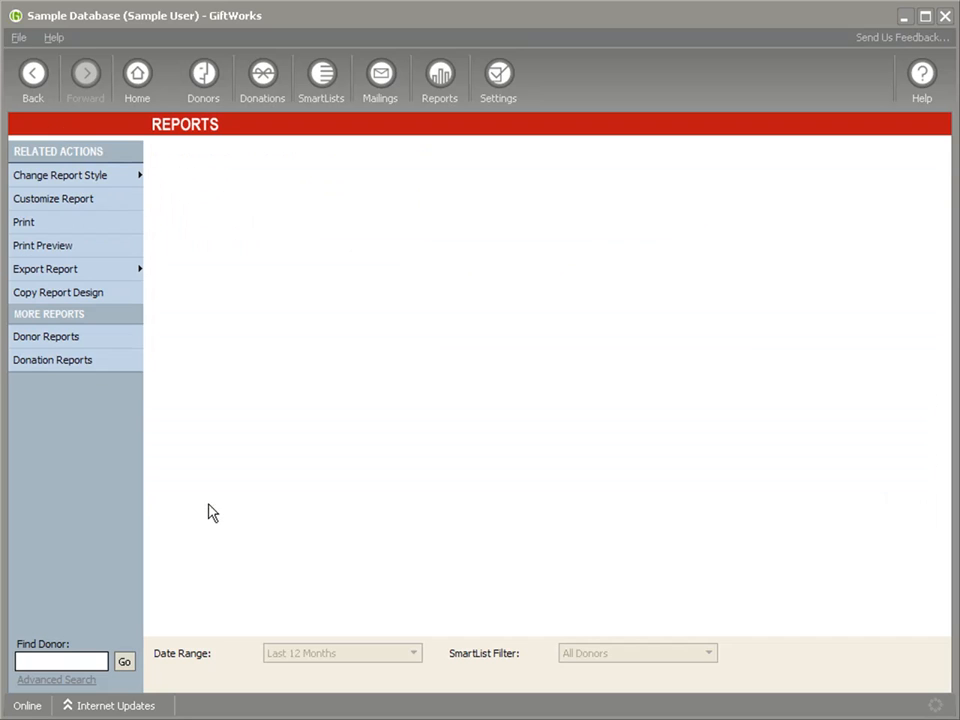
{"action": "left_click", "coordinate": [591, 505]}
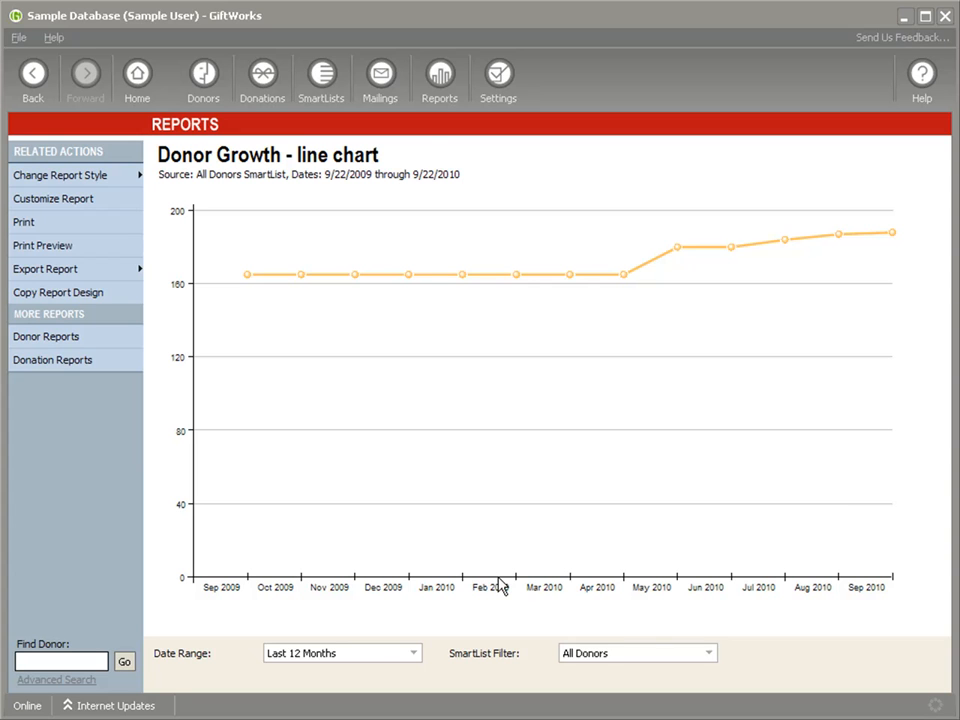
Go back to the favorite reports and reopen "Donor Growth - line chart" for All Donors over the Last 12 Months.
{"action": "left_click", "coordinate": [437, 77]}
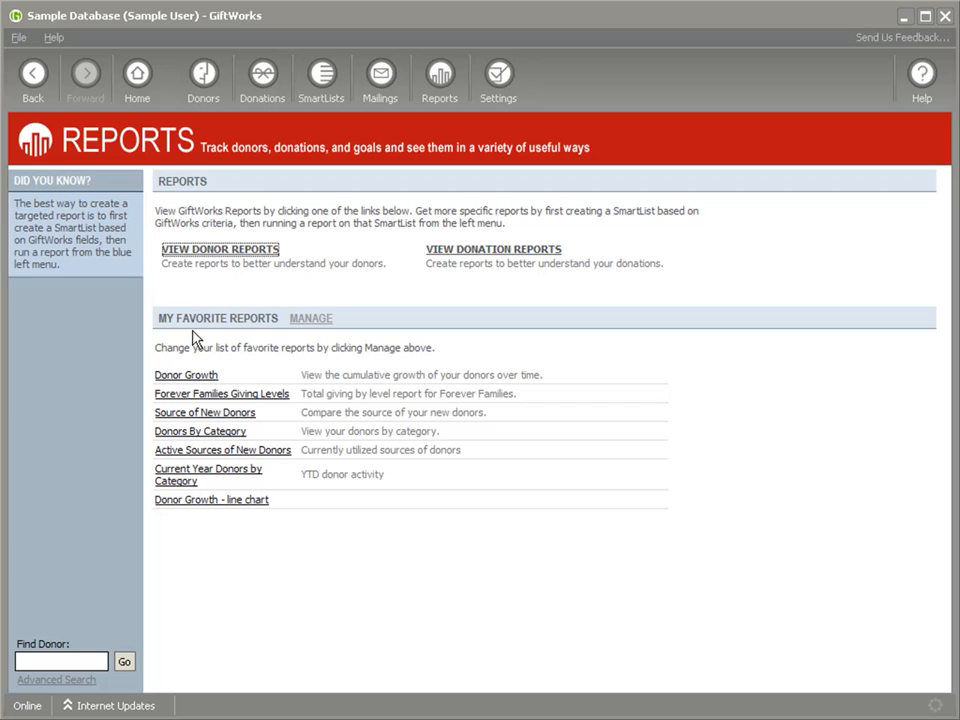
{"action": "left_click", "coordinate": [192, 502]}
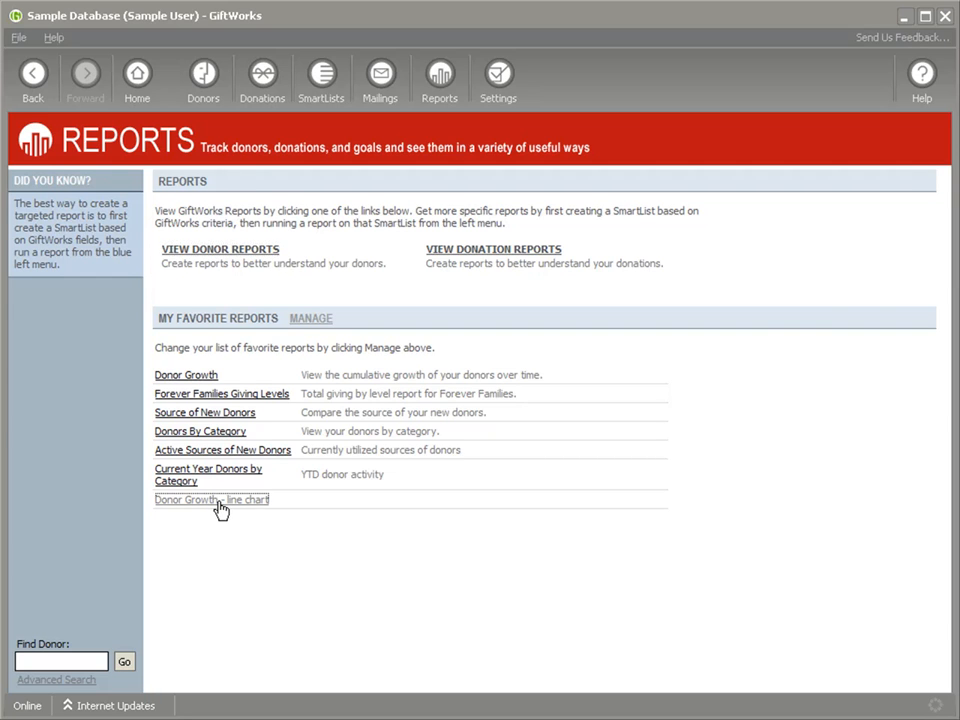
{"action": "left_click", "coordinate": [221, 503]}
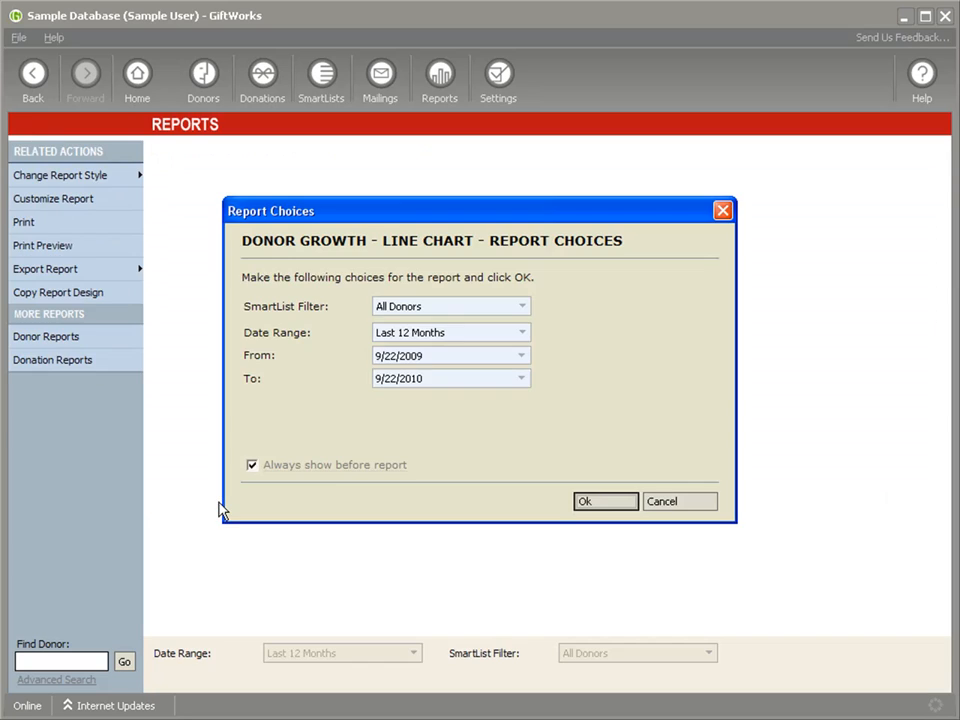
{"action": "left_click", "coordinate": [619, 502]}
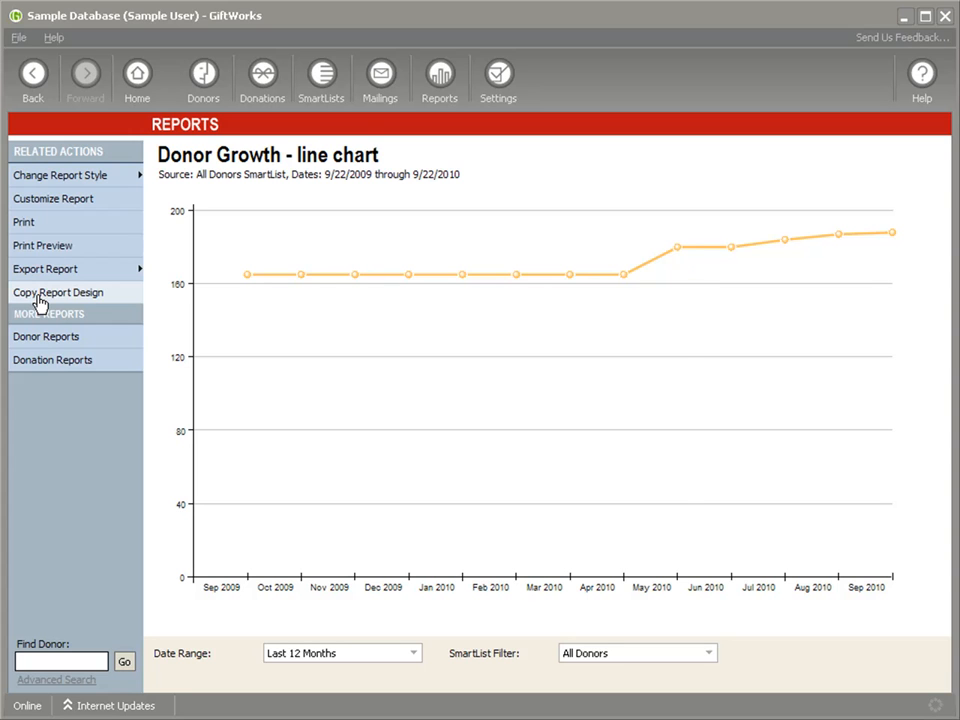
Copy the line chart's report design as "Copy of Donor Growth - bar chart" and change the copy's report style to a bar chart.
{"action": "left_click", "coordinate": [40, 293]}
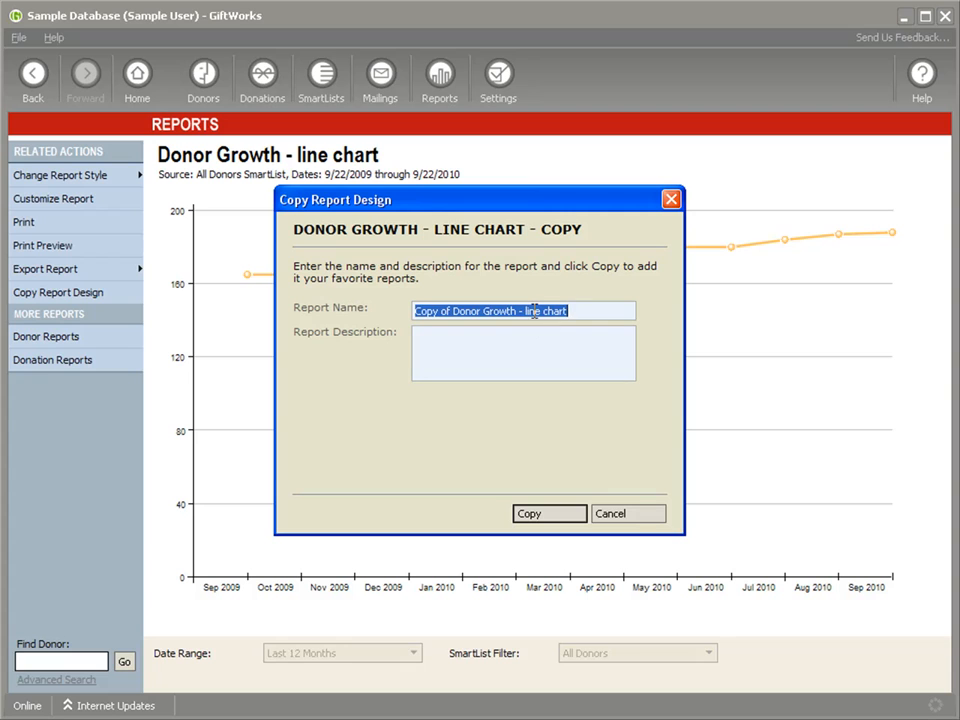
{"action": "left_click_drag", "start_coordinate": [527, 311], "coordinate": [578, 311]}
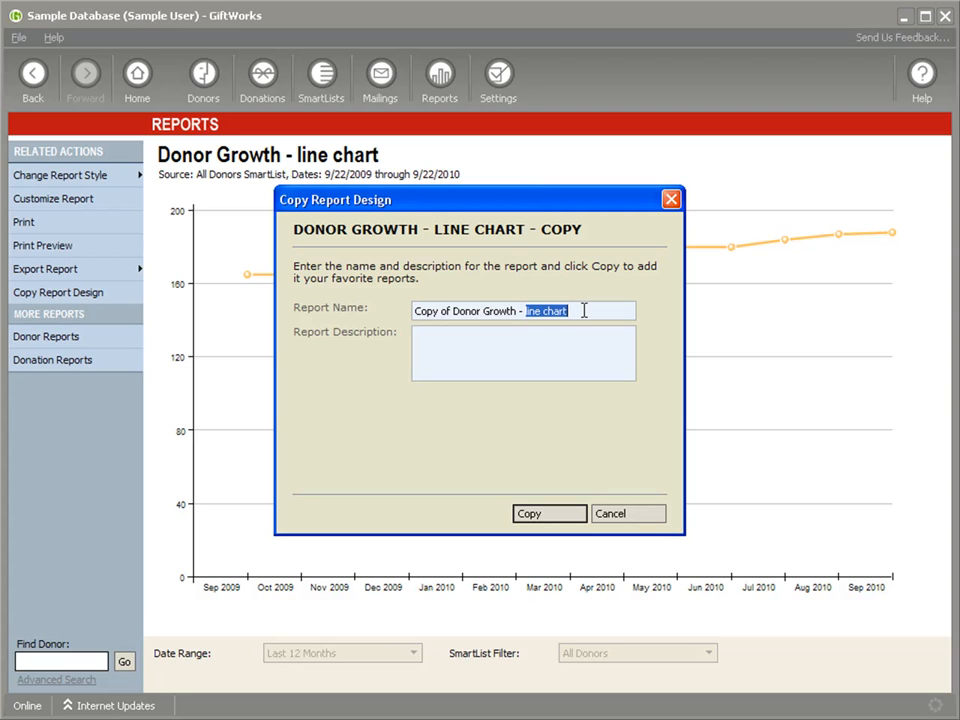
{"action": "type", "text": "lar chart"}
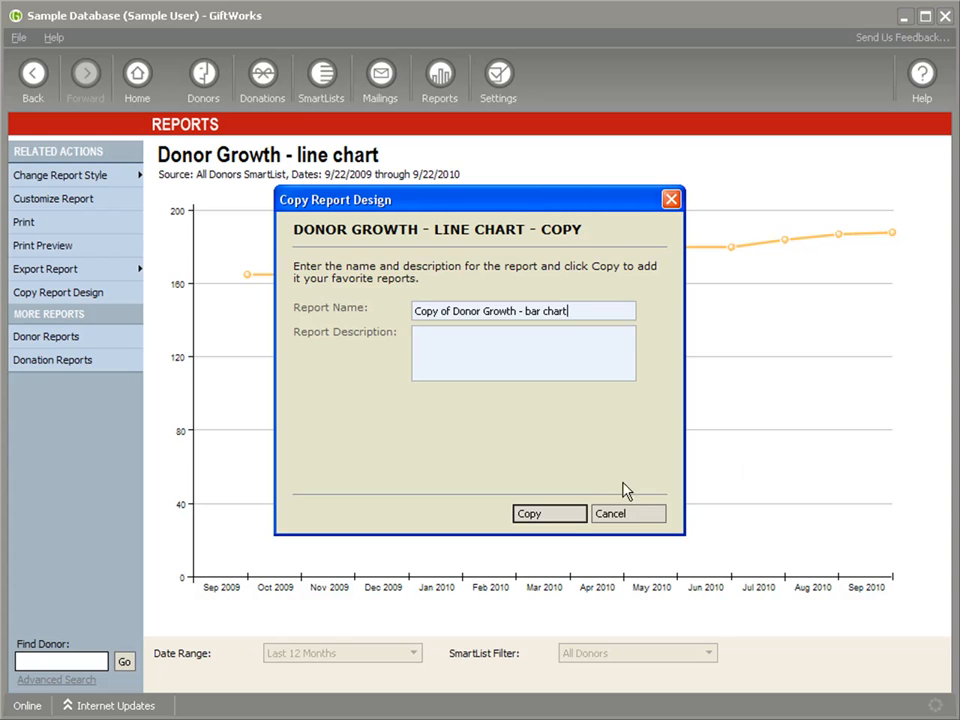
{"action": "left_click", "coordinate": [553, 514]}
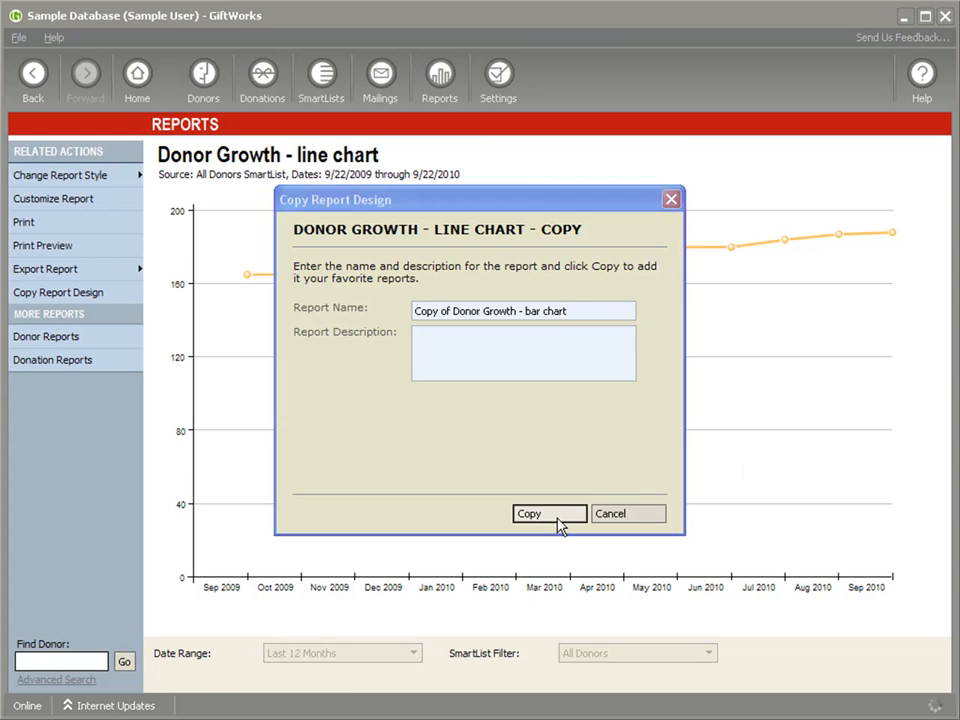
{"action": "left_click", "coordinate": [75, 178]}
{"action": "left_click", "coordinate": [168, 207]}
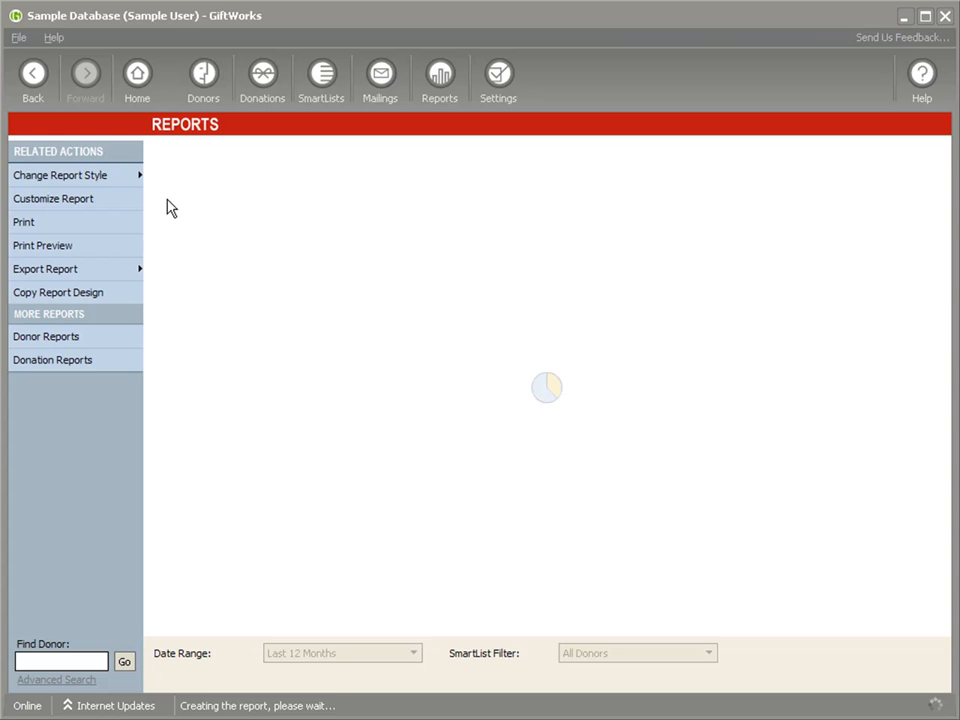
Run the favorites "Donor Growth - line chart" and "Copy of Donor Growth - bar chart" for All Donors over the Last 12 Months to compare their designs.
{"action": "left_click", "coordinate": [450, 96]}
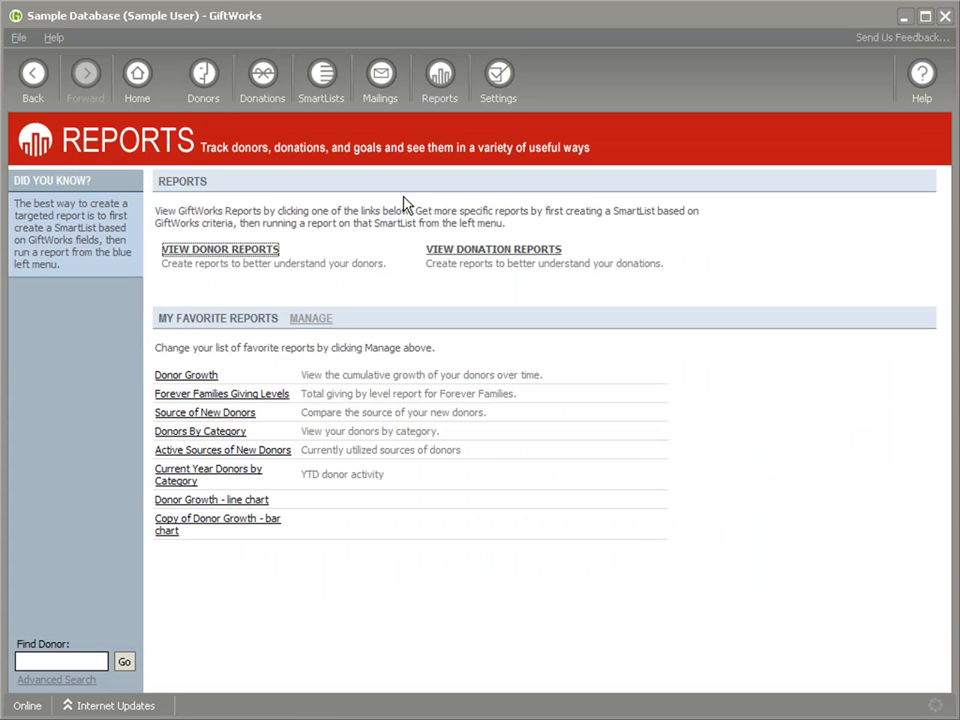
{"action": "left_click", "coordinate": [238, 504]}
{"action": "left_click", "coordinate": [603, 503]}
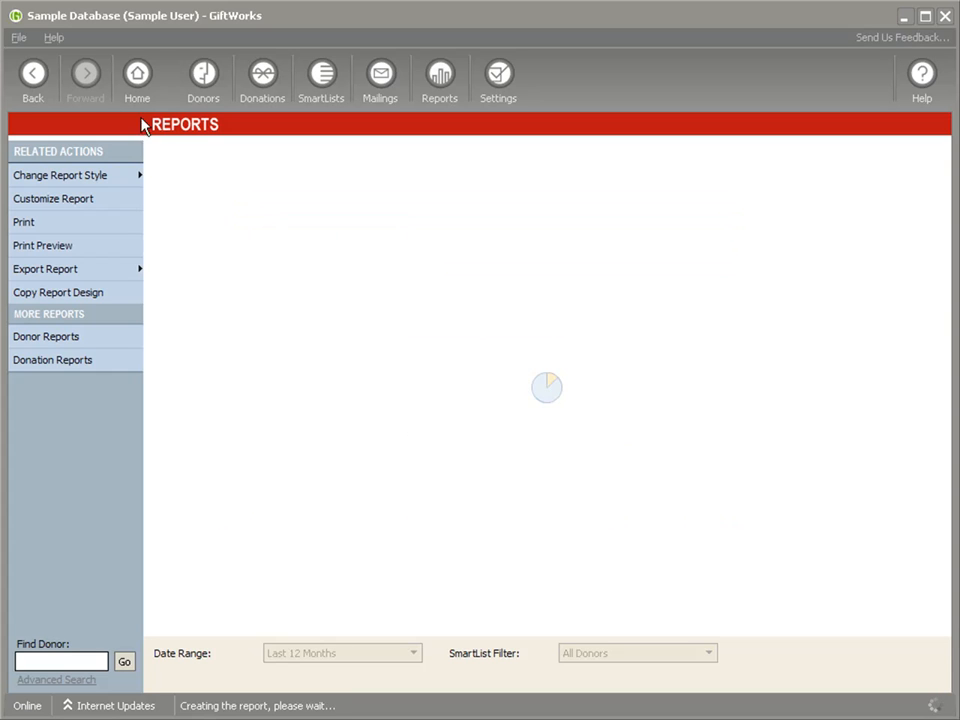
{"action": "left_click", "coordinate": [33, 84]}
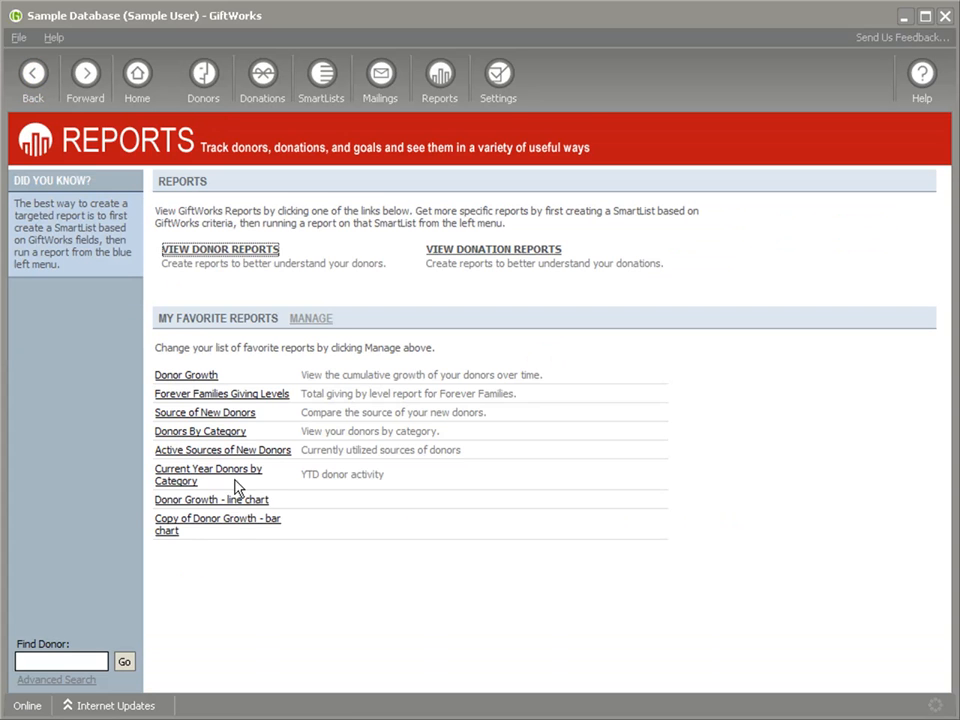
{"action": "left_click", "coordinate": [200, 526]}
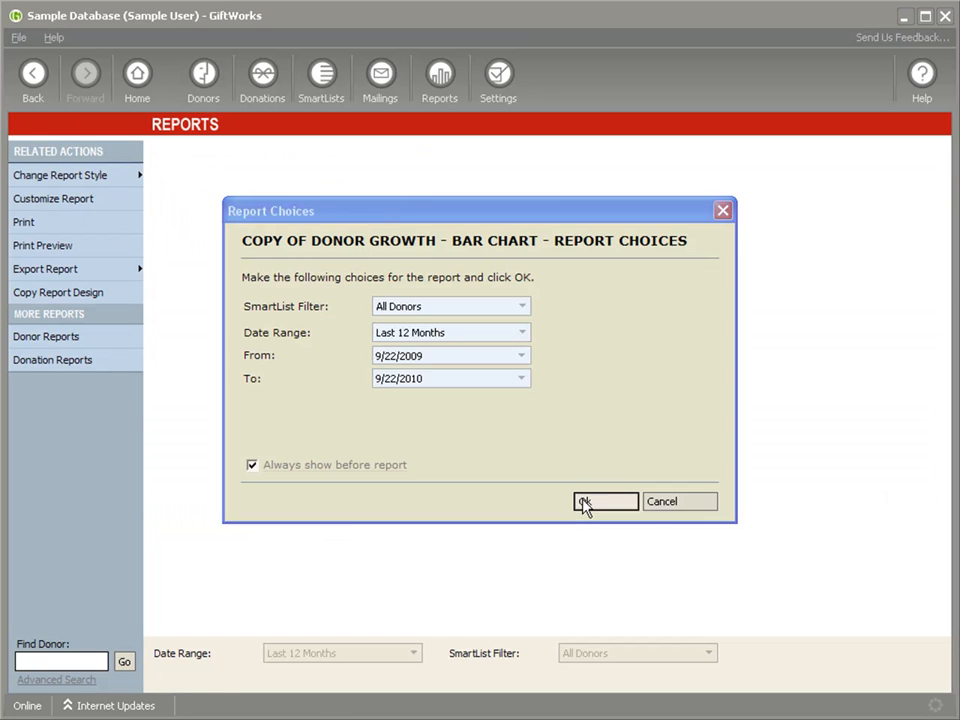
{"action": "left_click", "coordinate": [583, 504]}
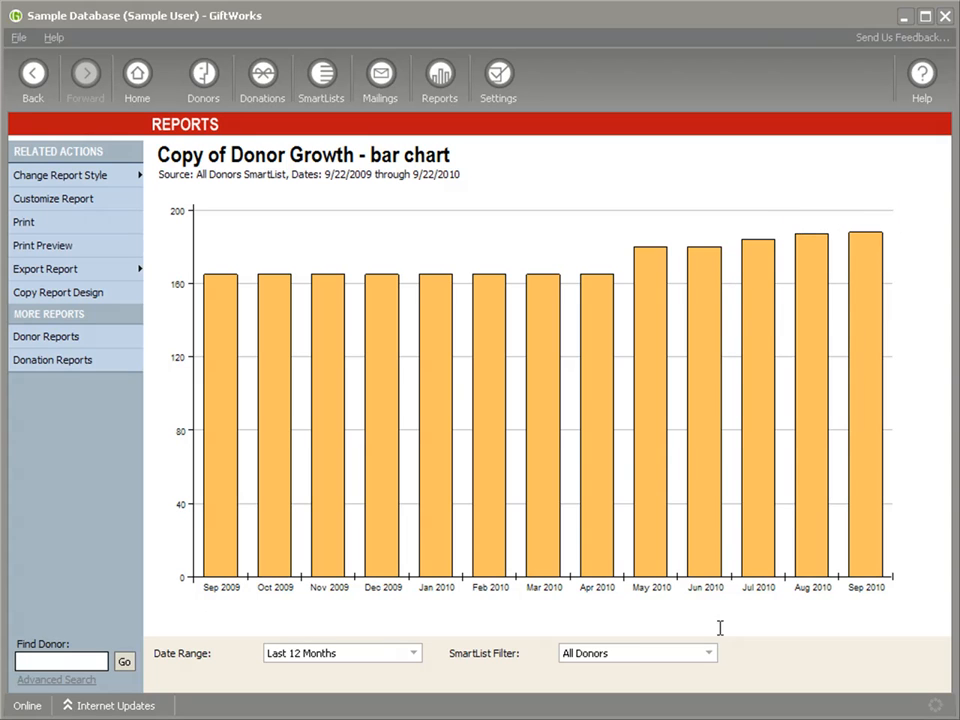
Examine the format, filename and folder options for saving the bar chart report to a file, without exporting it.
{"action": "mouse_move", "coordinate": [204, 314]}
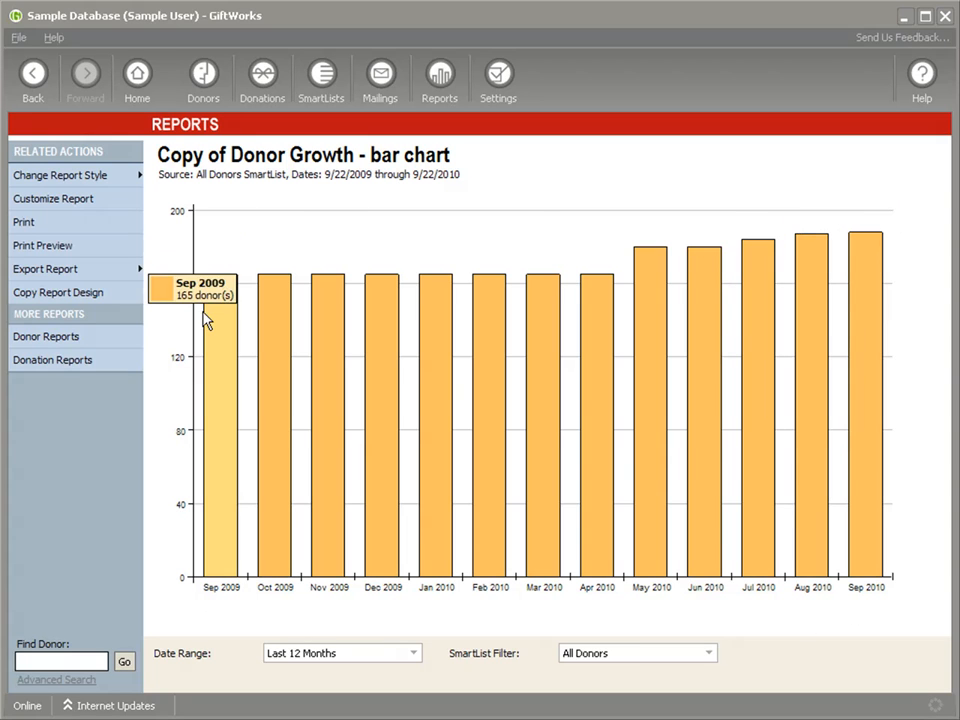
{"action": "left_click", "coordinate": [58, 272]}
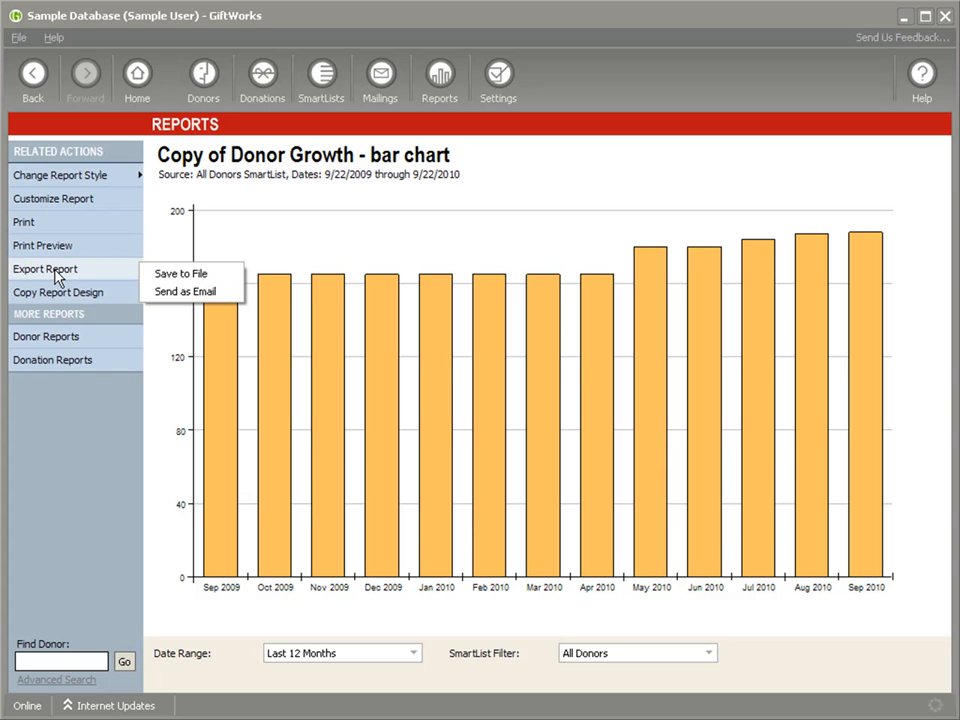
{"action": "left_click", "coordinate": [195, 274]}
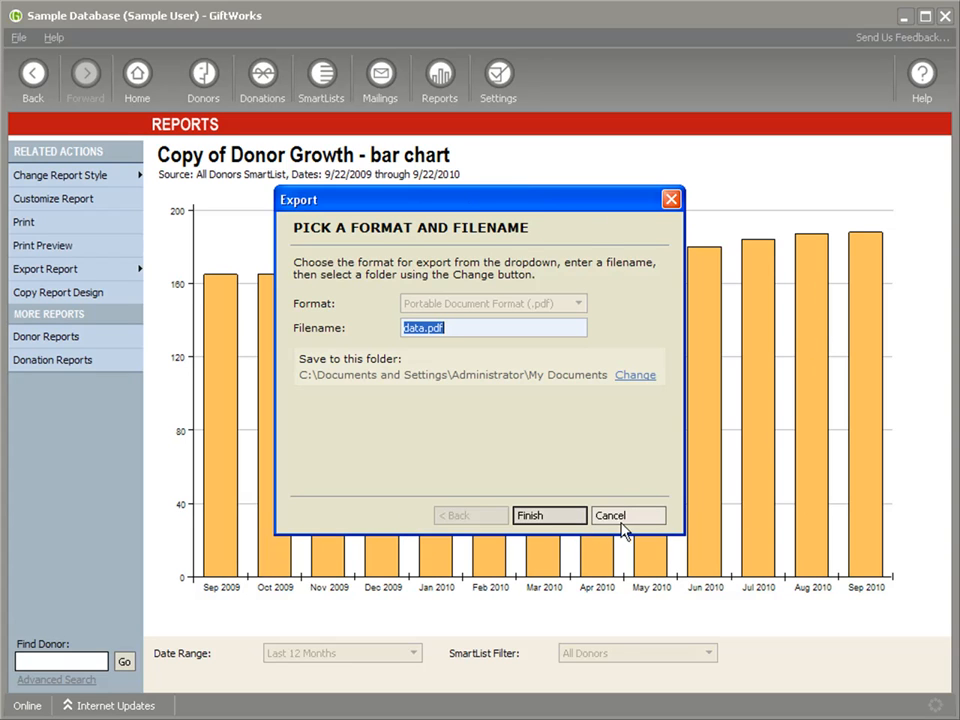
{"action": "left_click", "coordinate": [626, 521]}
{"action": "mouse_move", "coordinate": [695, 462]}
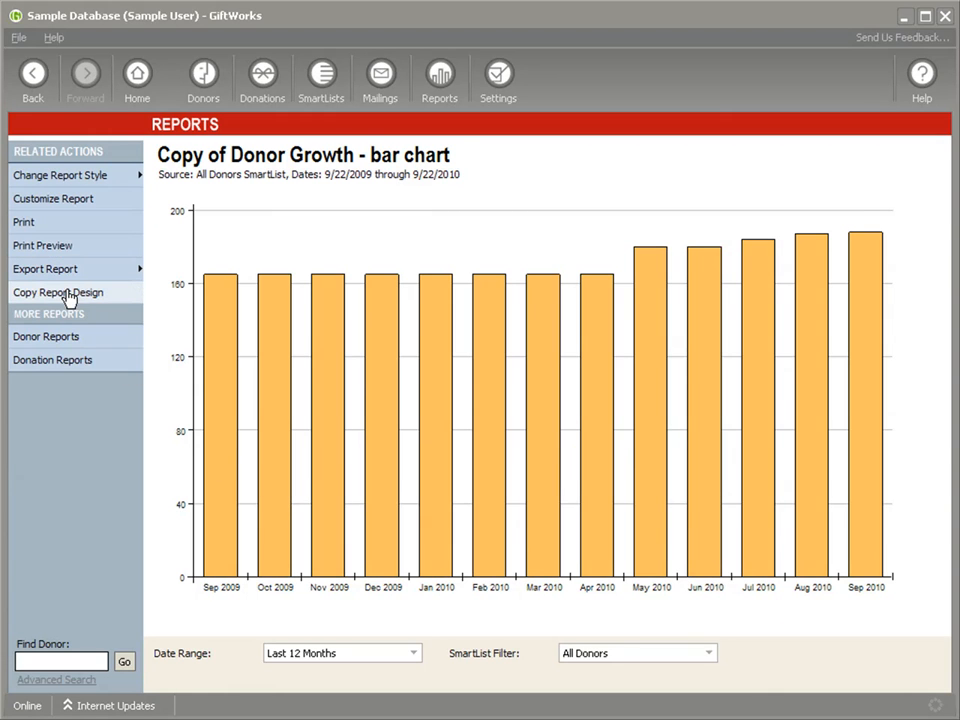
{"action": "left_click", "coordinate": [110, 272]}
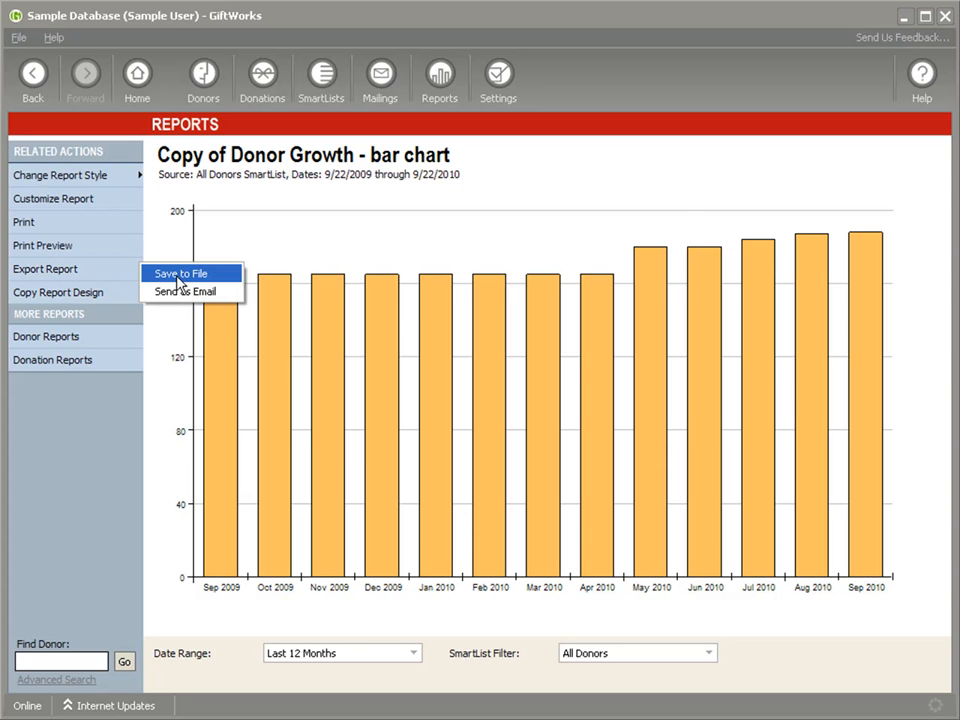
{"action": "left_click", "coordinate": [180, 276]}
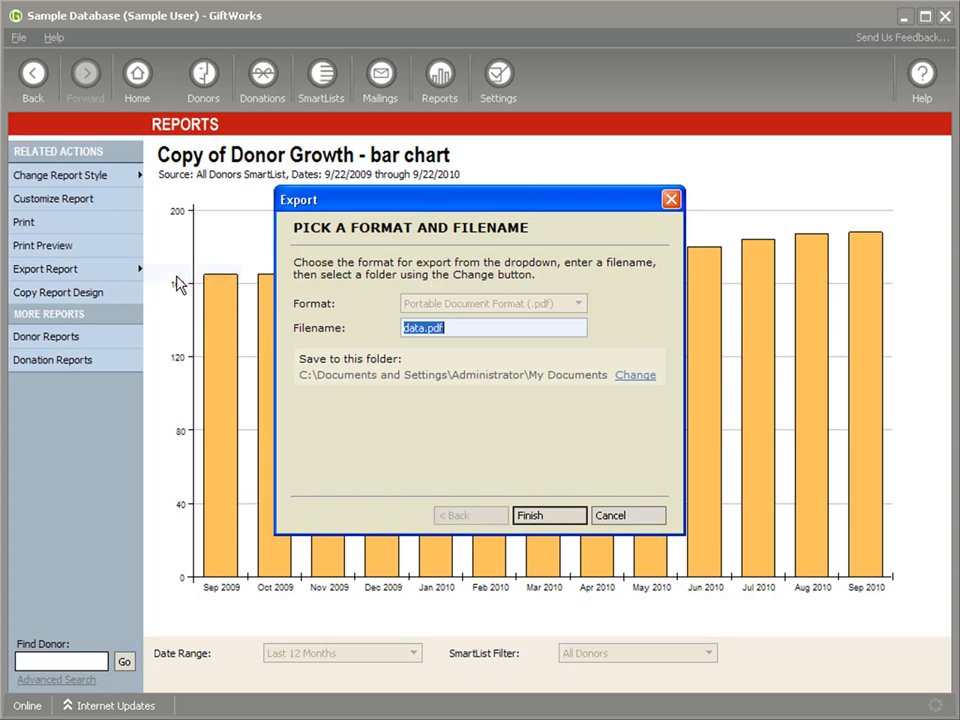
{"action": "left_click", "coordinate": [651, 519]}
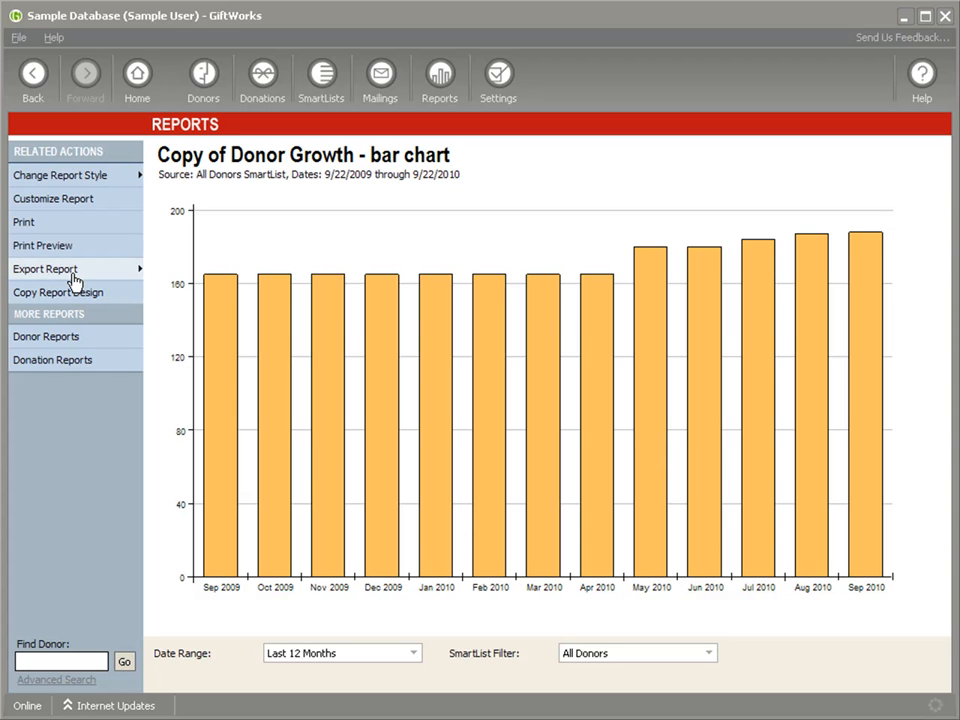
Examine the format, filename, recipient and message fields for sending the bar chart report as an email, without sending it.
{"action": "left_click", "coordinate": [41, 277]}
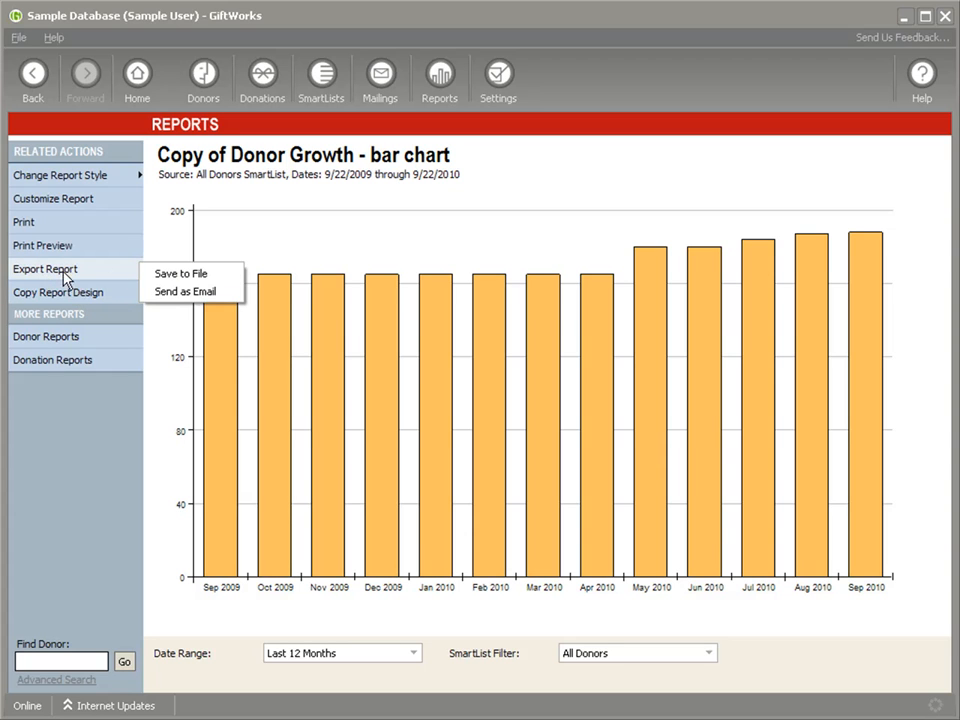
{"action": "left_click", "coordinate": [160, 292]}
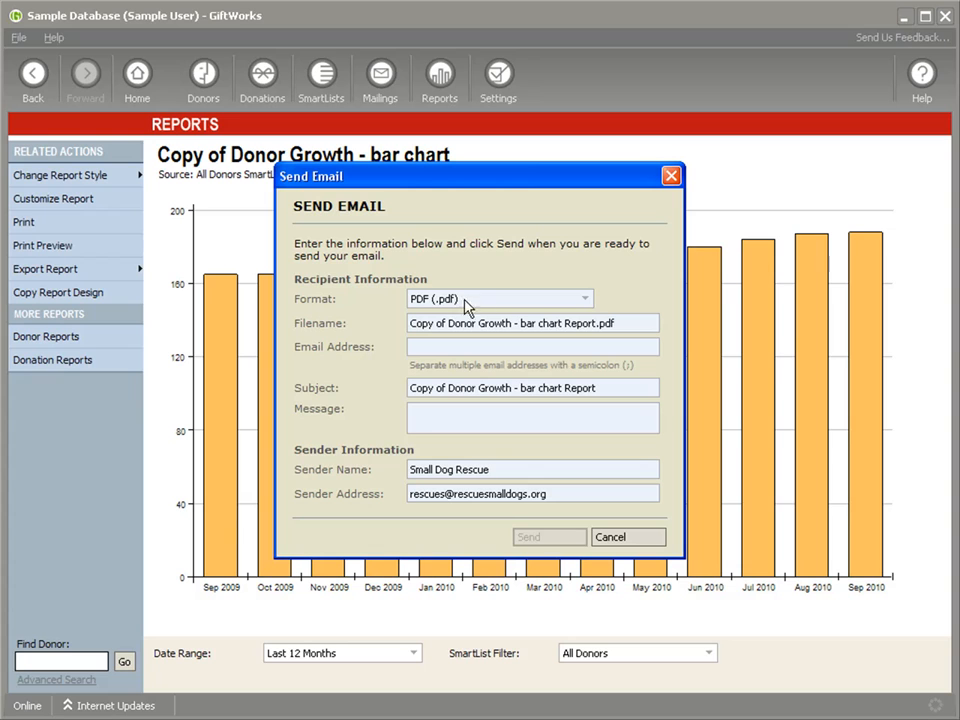
{"action": "left_click_drag", "start_coordinate": [615, 325], "coordinate": [401, 321]}
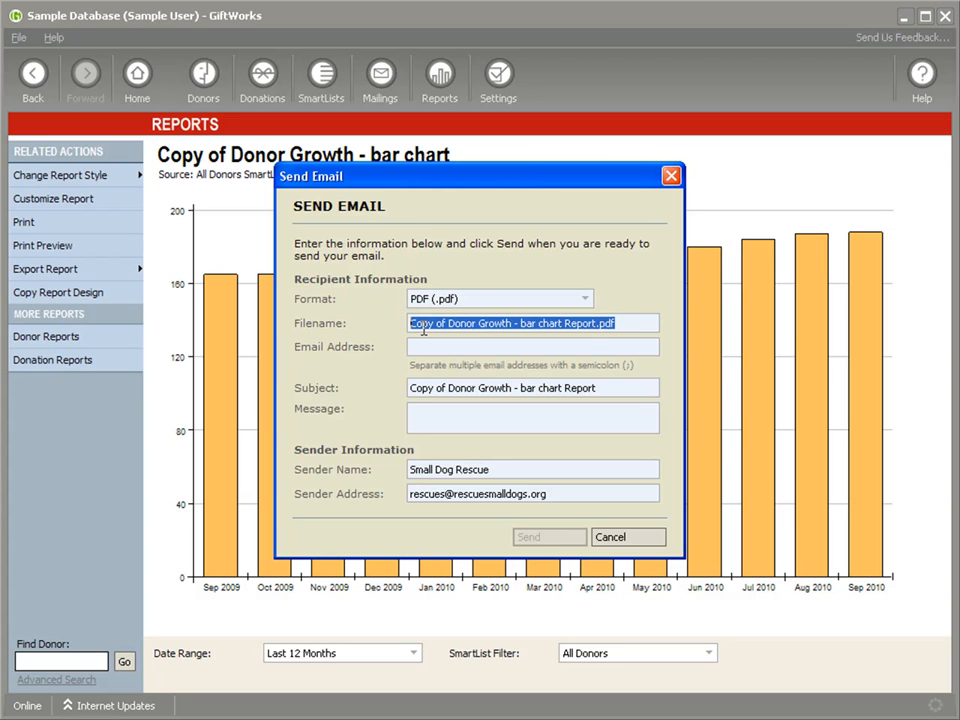
{"action": "left_click", "coordinate": [420, 347]}
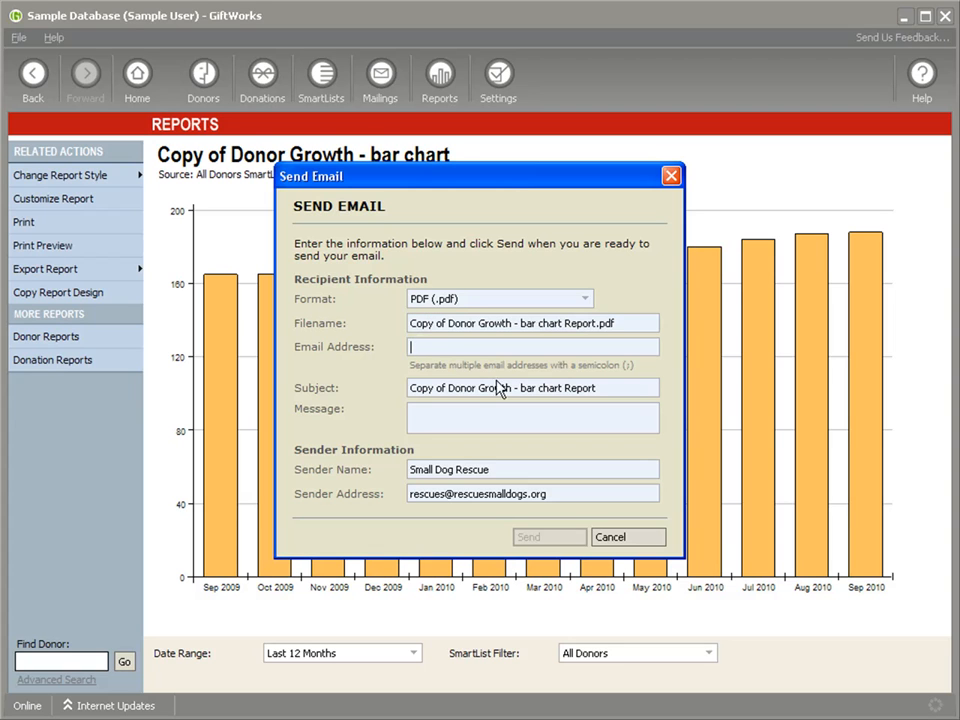
{"action": "left_click", "coordinate": [473, 406]}
{"action": "left_click", "coordinate": [618, 540]}
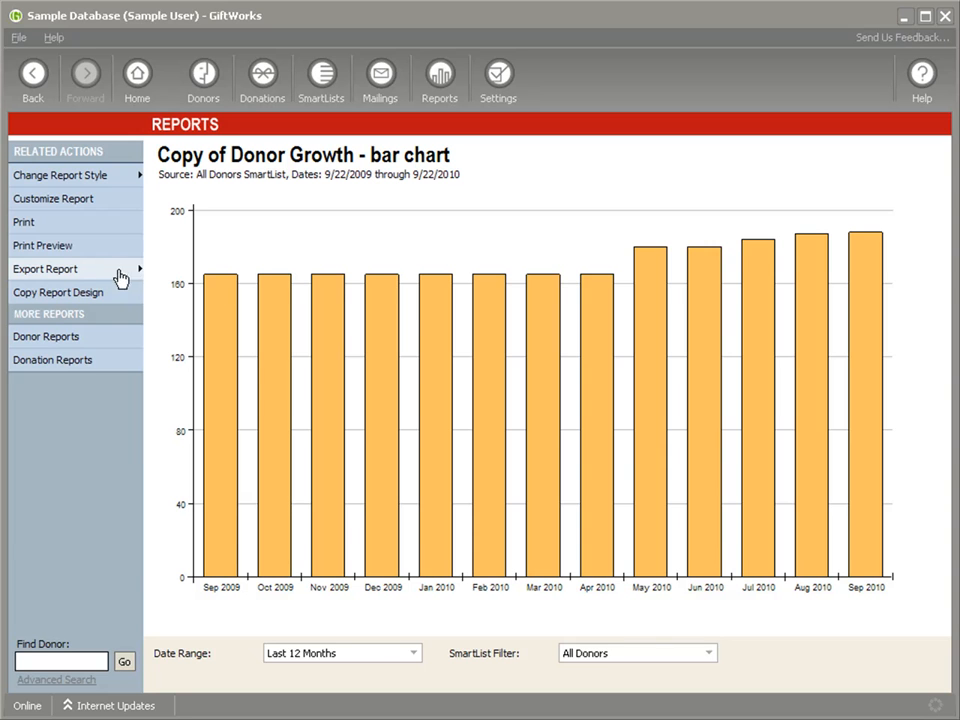
Open the Board Members favorite SmartList and check its export option for sending the list as an email.
{"action": "left_click", "coordinate": [323, 80]}
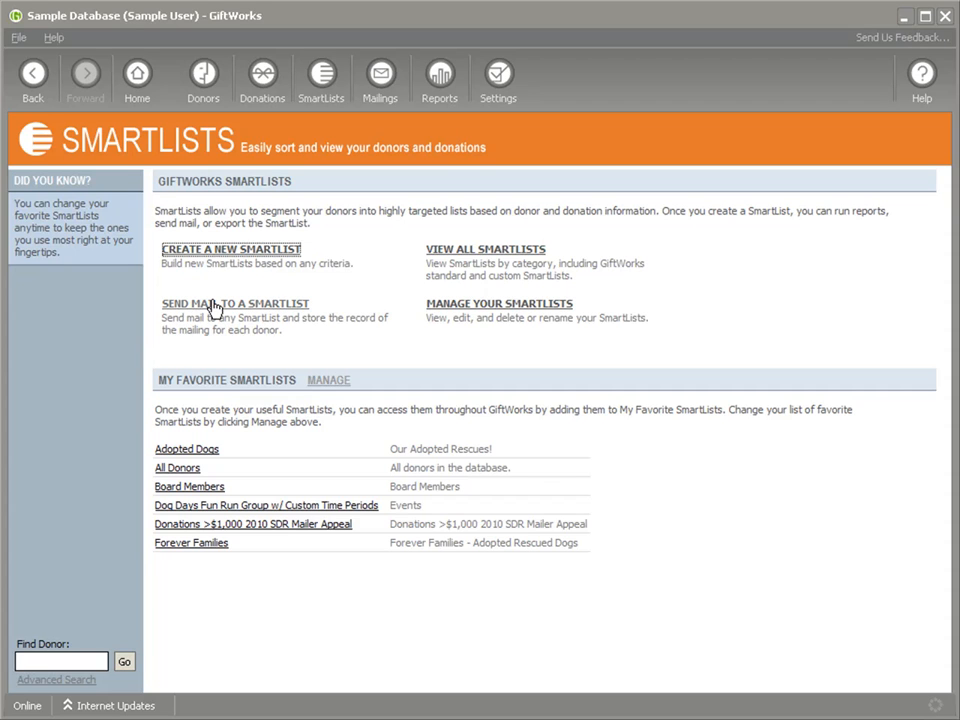
{"action": "left_click", "coordinate": [186, 488]}
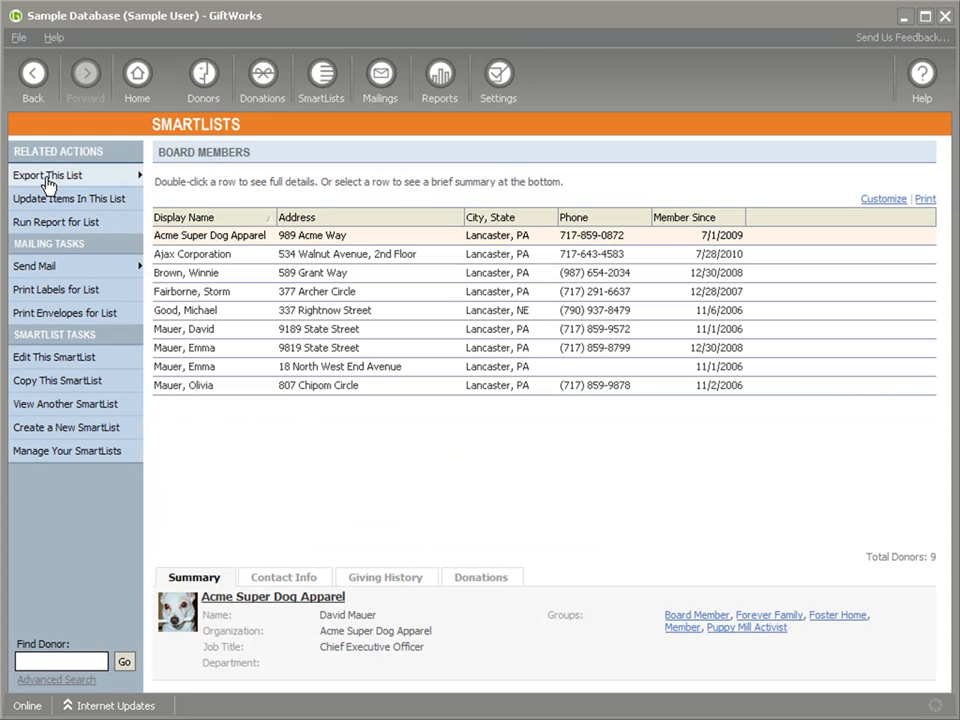
{"action": "left_click", "coordinate": [47, 180]}
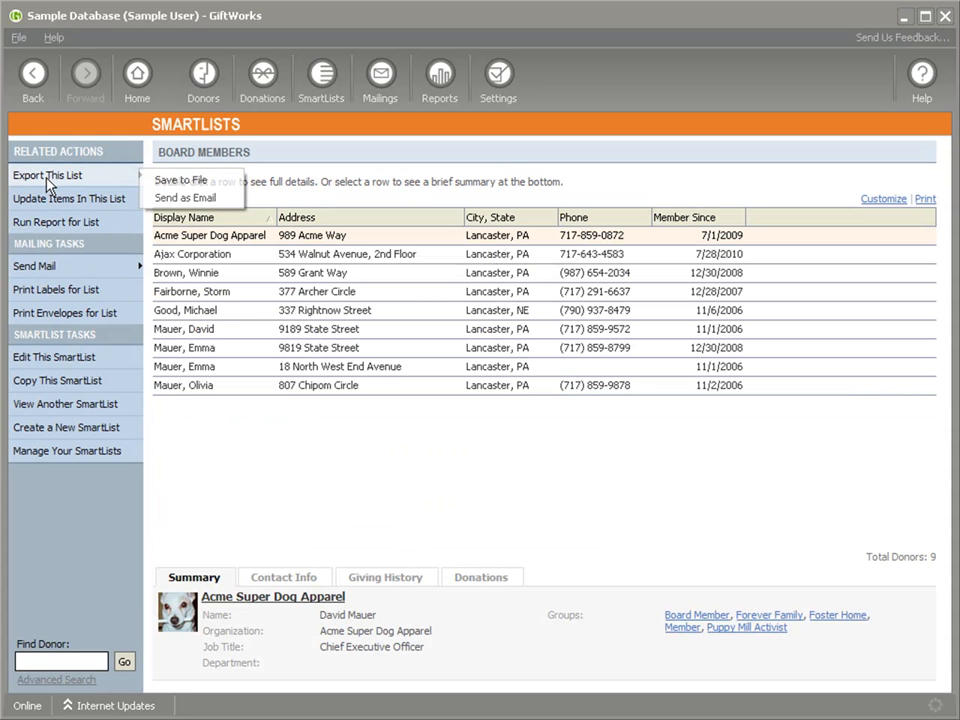
{"action": "left_click", "coordinate": [196, 198]}
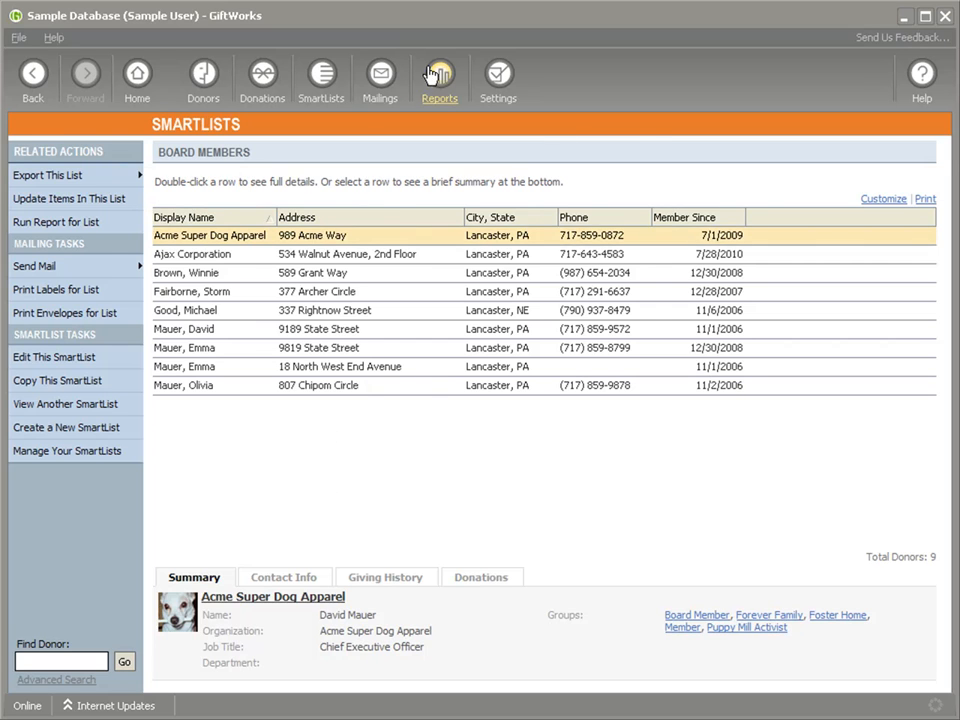